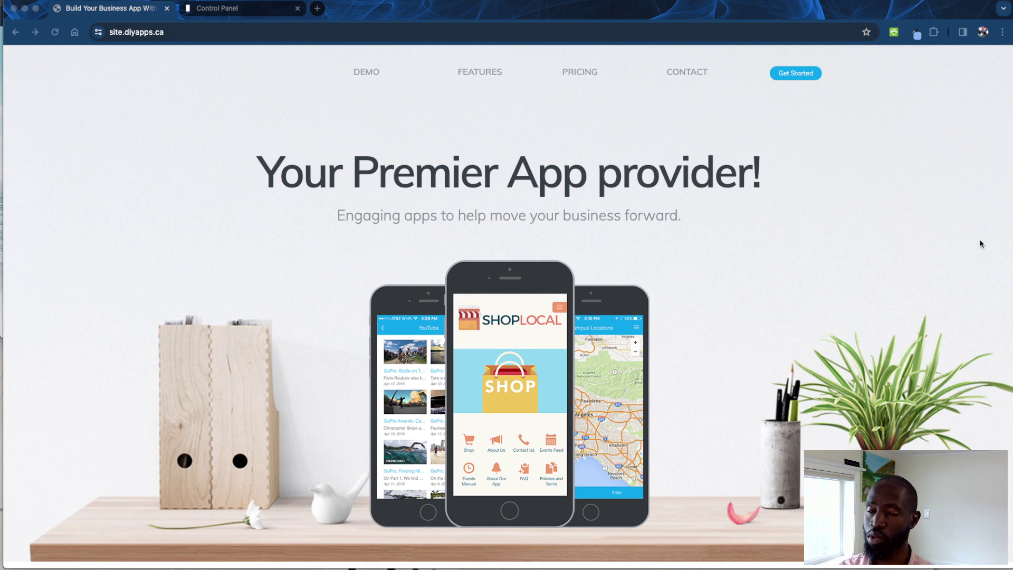
# - Start the app sign-up from the homepage and show the Health and Wellness templates
pyautogui.click(808, 112)
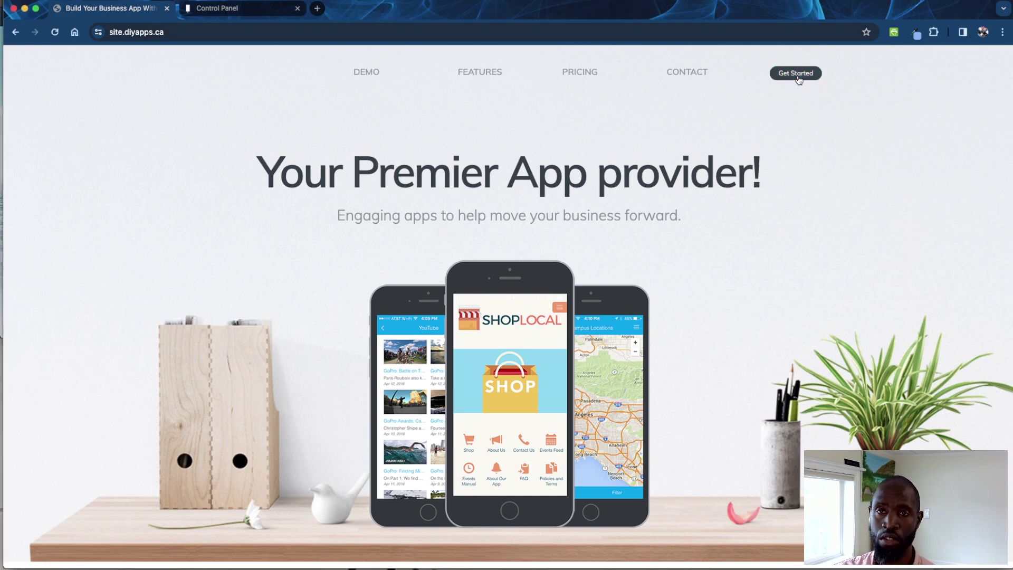
pyautogui.click(797, 76)
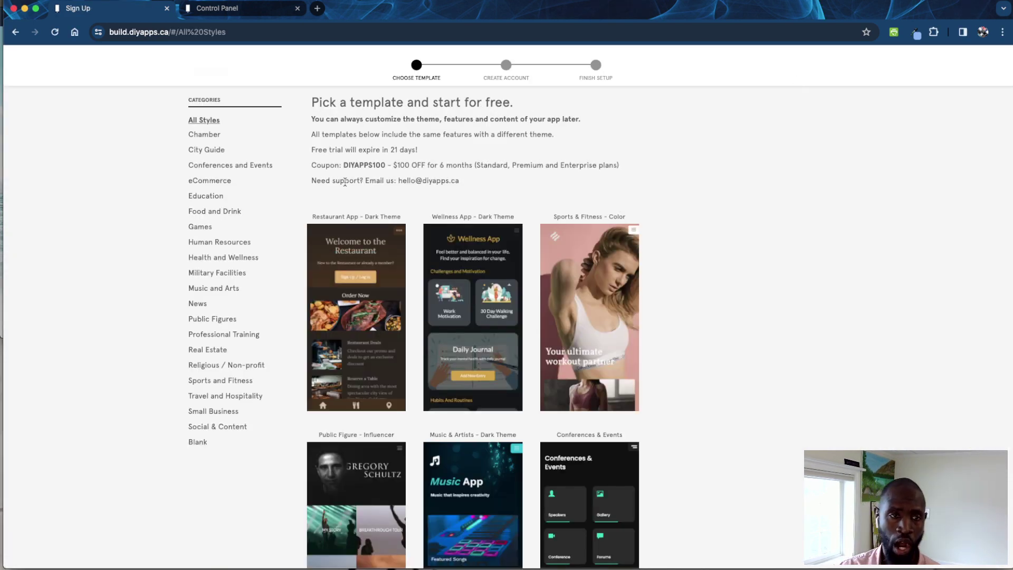
pyautogui.click(242, 261)
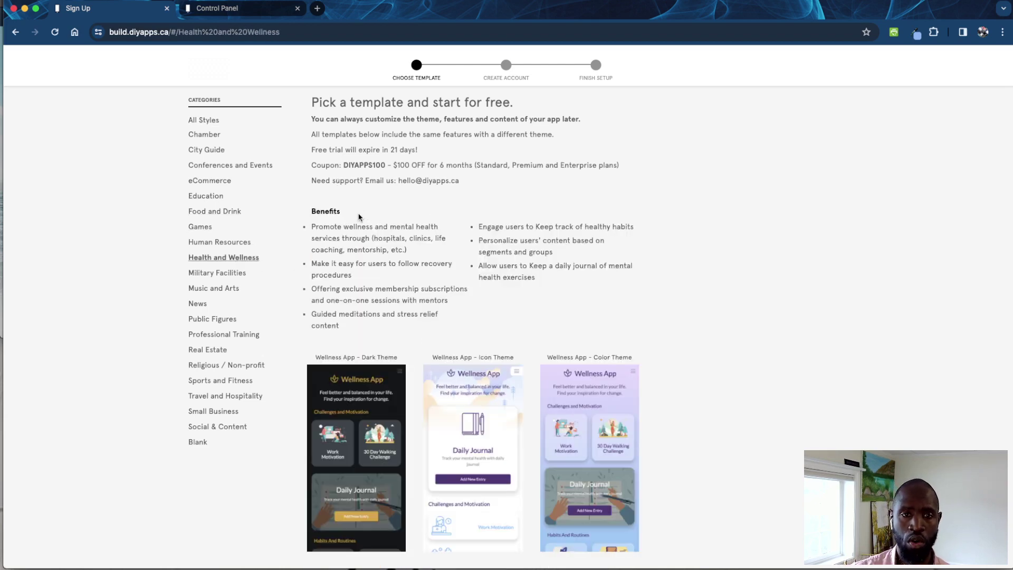
# - Select the Wellness App - Icon Theme template and start creating an account with it
pyautogui.scroll(-3, 401, 253)
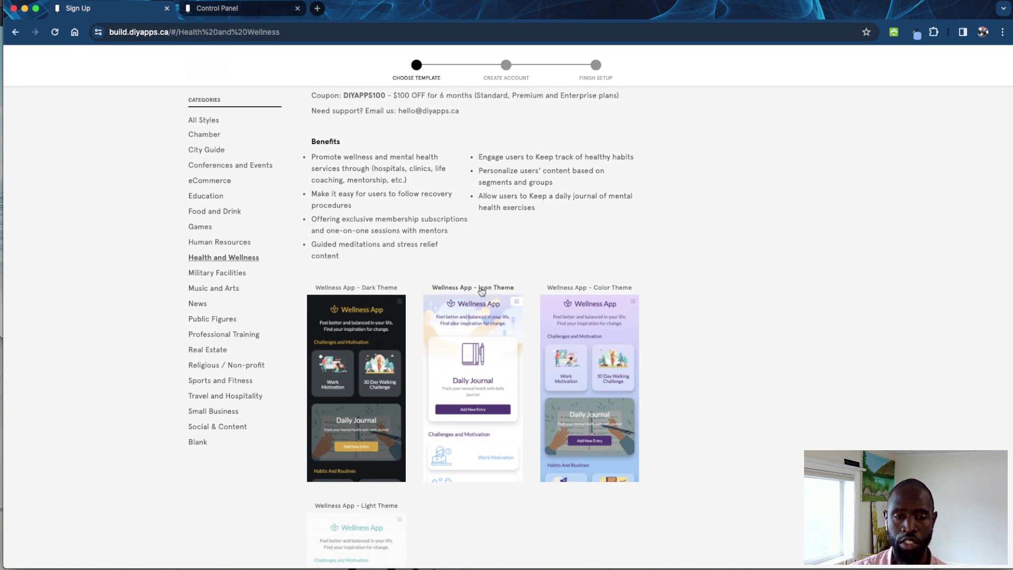
pyautogui.scroll(-5, 481, 291)
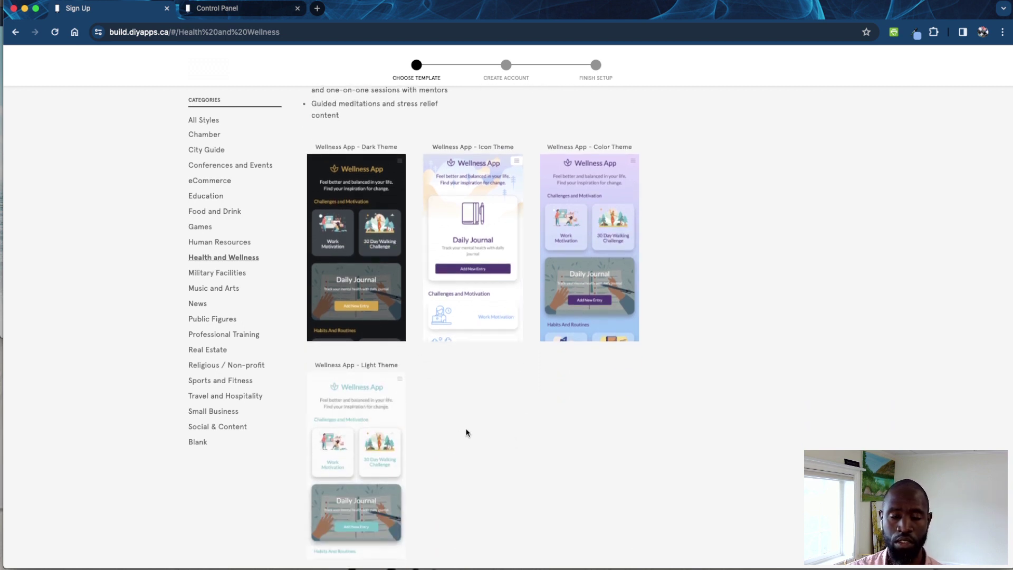
pyautogui.scroll(2, 466, 432)
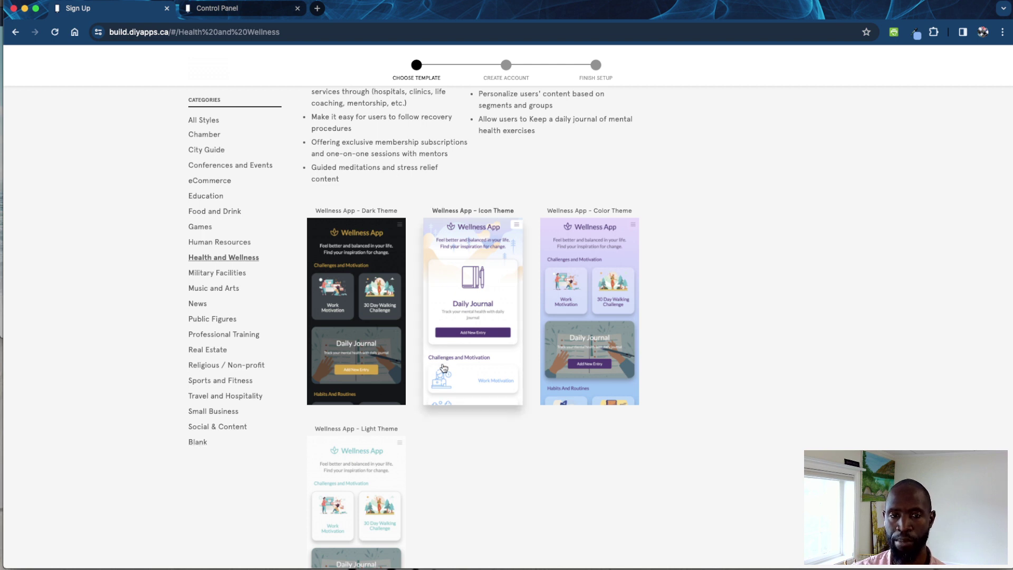
pyautogui.click(465, 335)
pyautogui.scroll(3, 514, 405)
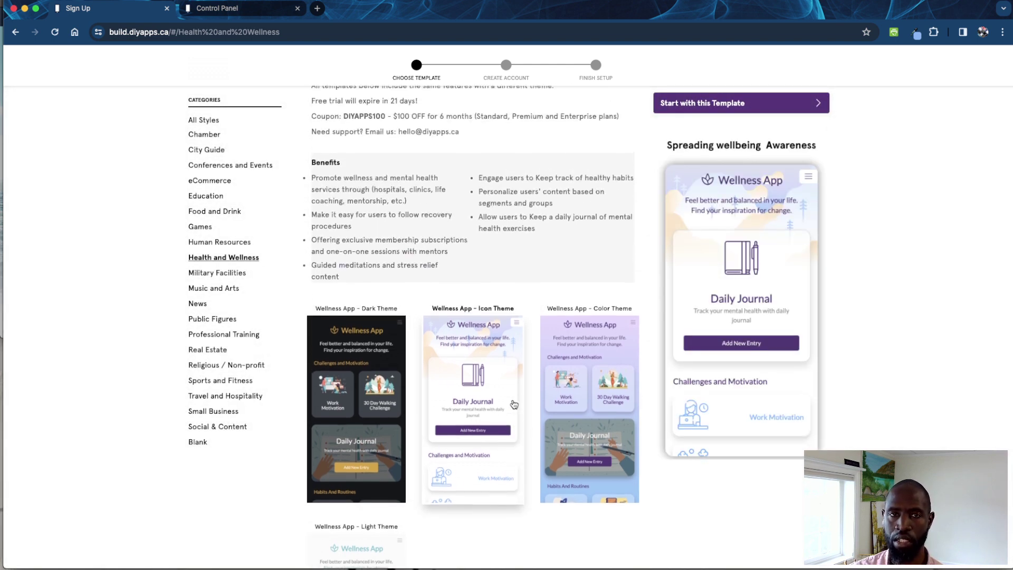
pyautogui.scroll(1, 514, 405)
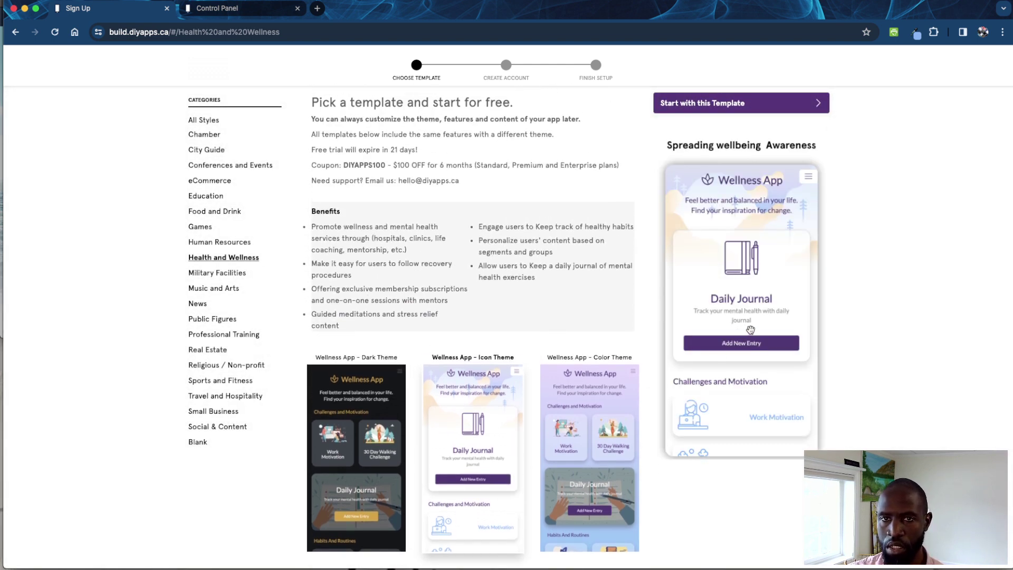
pyautogui.hscroll(1, 756, 312)
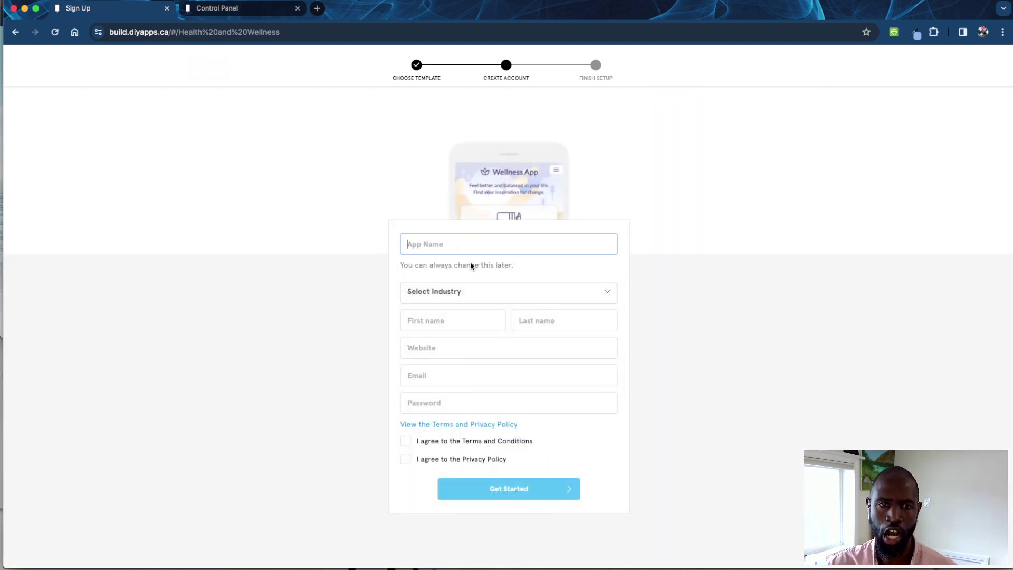
# - Set the app's industry to Medical & Healthcare in the account form
pyautogui.click(459, 292)
pyautogui.click(454, 319)
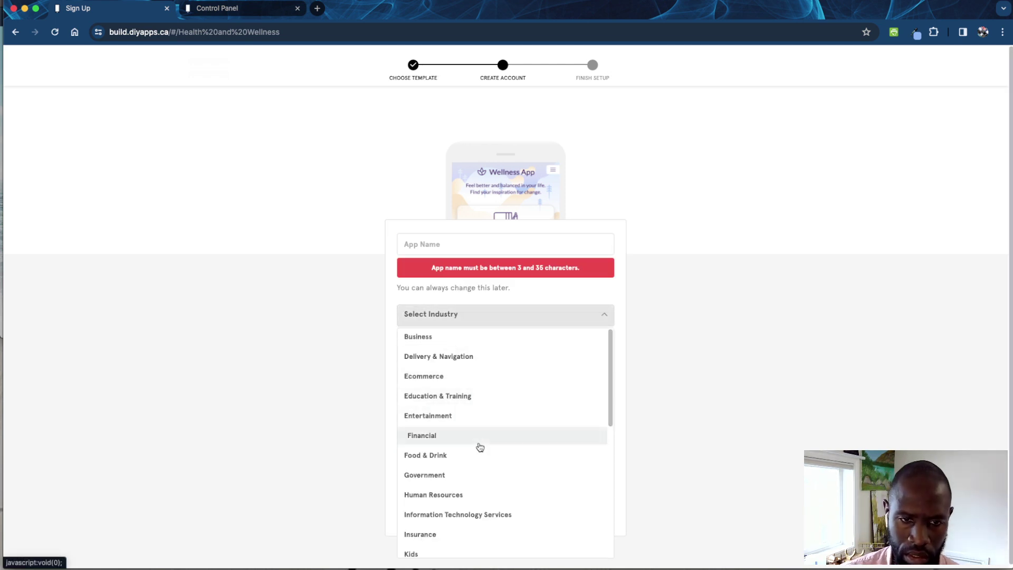
pyautogui.scroll(-2, 477, 446)
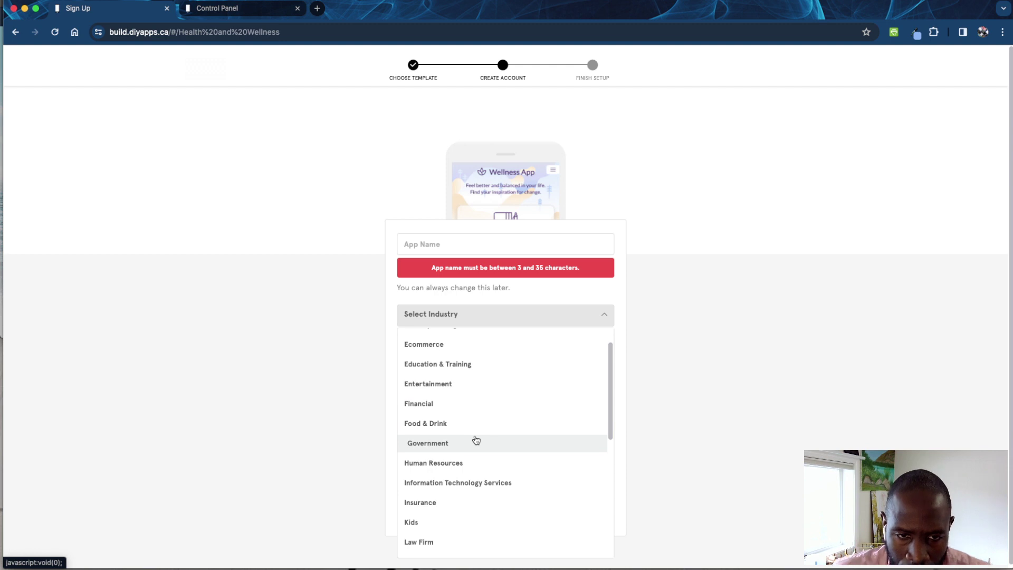
pyautogui.scroll(-3, 476, 440)
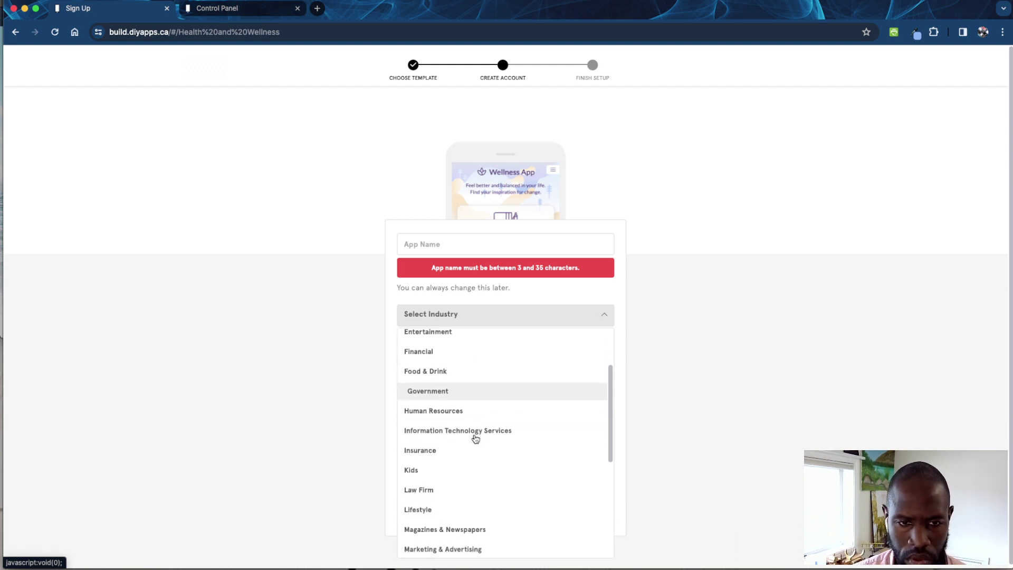
pyautogui.scroll(-4, 476, 439)
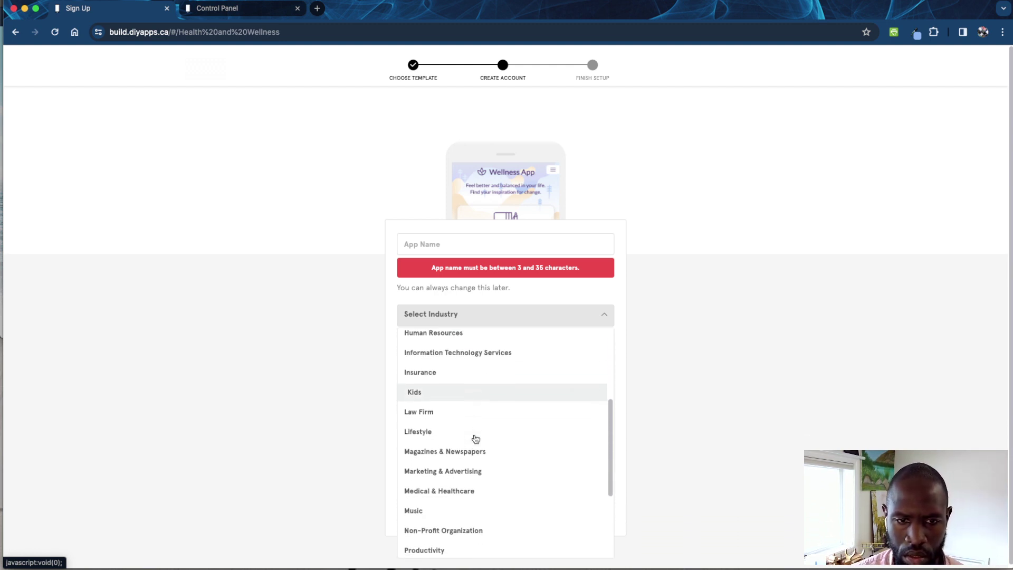
pyautogui.scroll(-7, 476, 439)
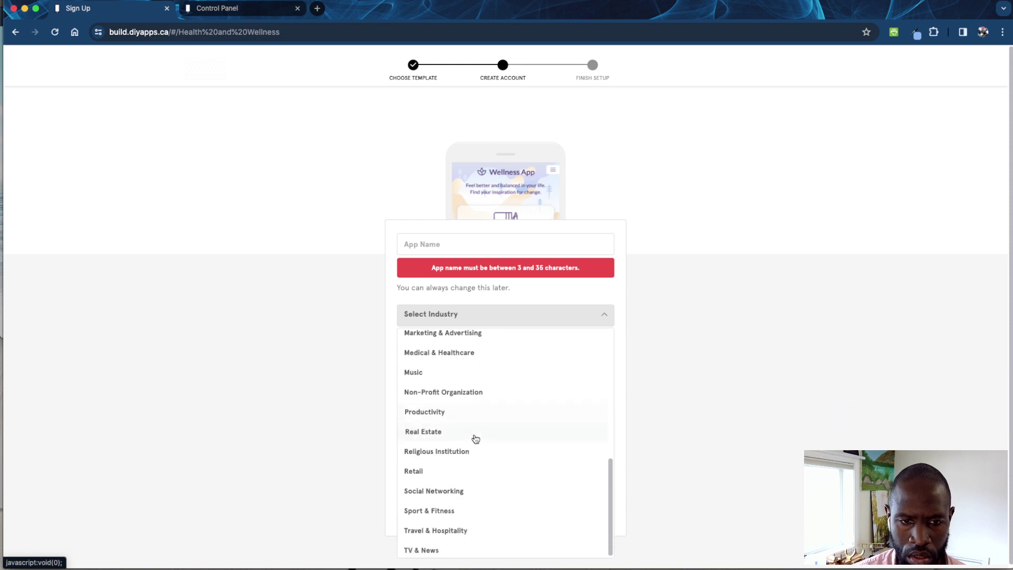
pyautogui.scroll(10, 462, 481)
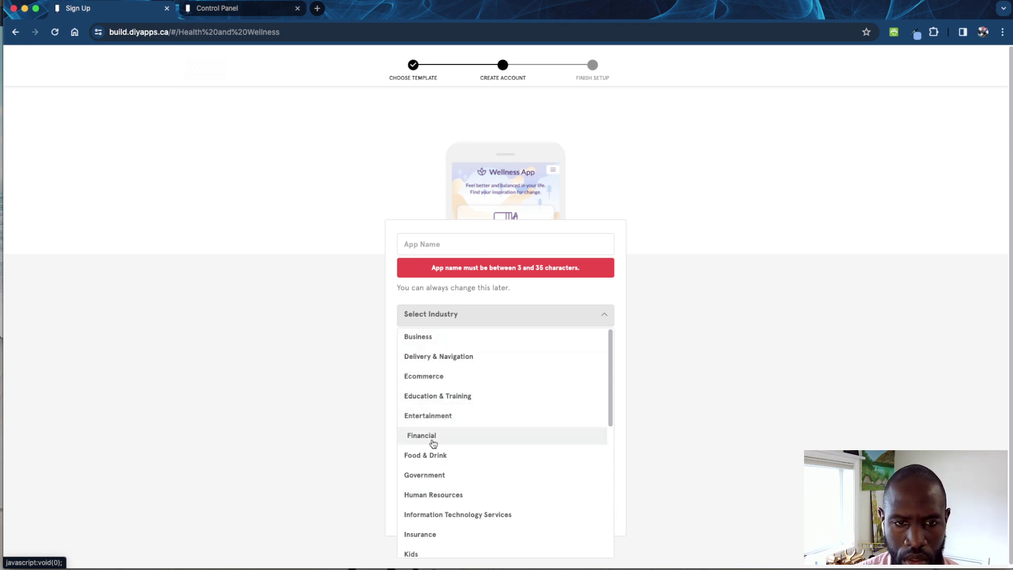
pyautogui.scroll(-2, 441, 460)
pyautogui.scroll(-4, 462, 458)
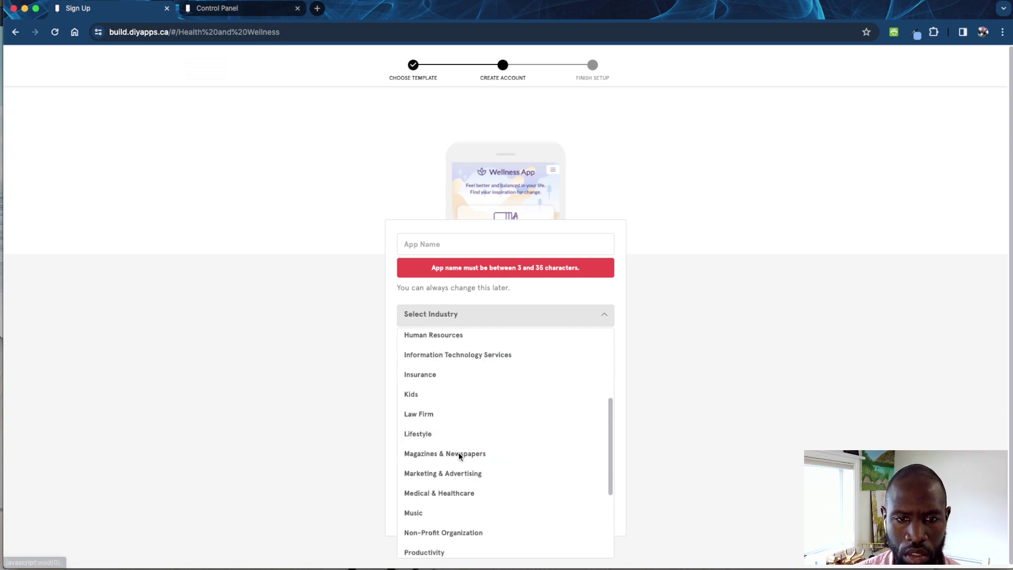
pyautogui.scroll(-3, 464, 452)
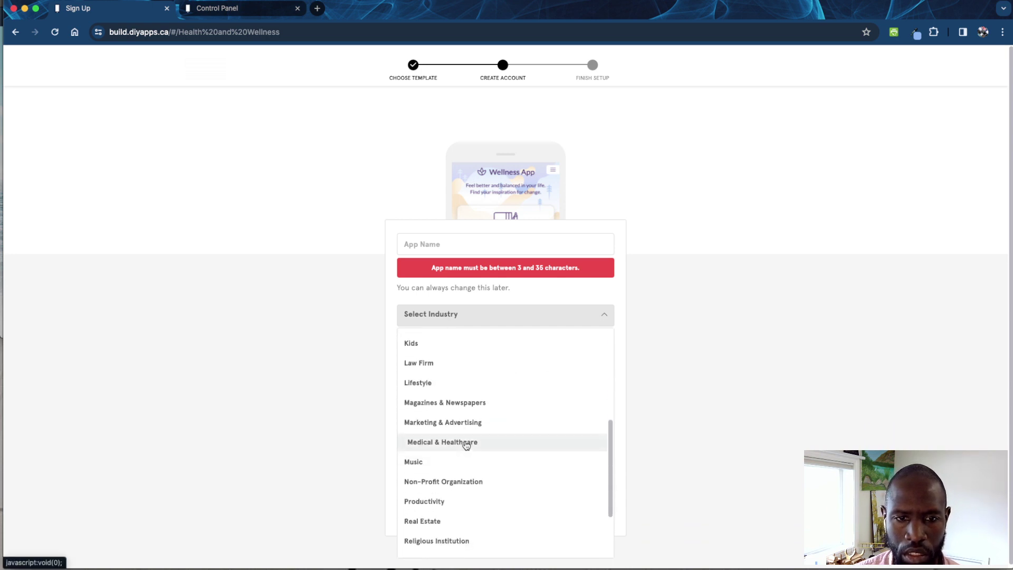
pyautogui.click(467, 446)
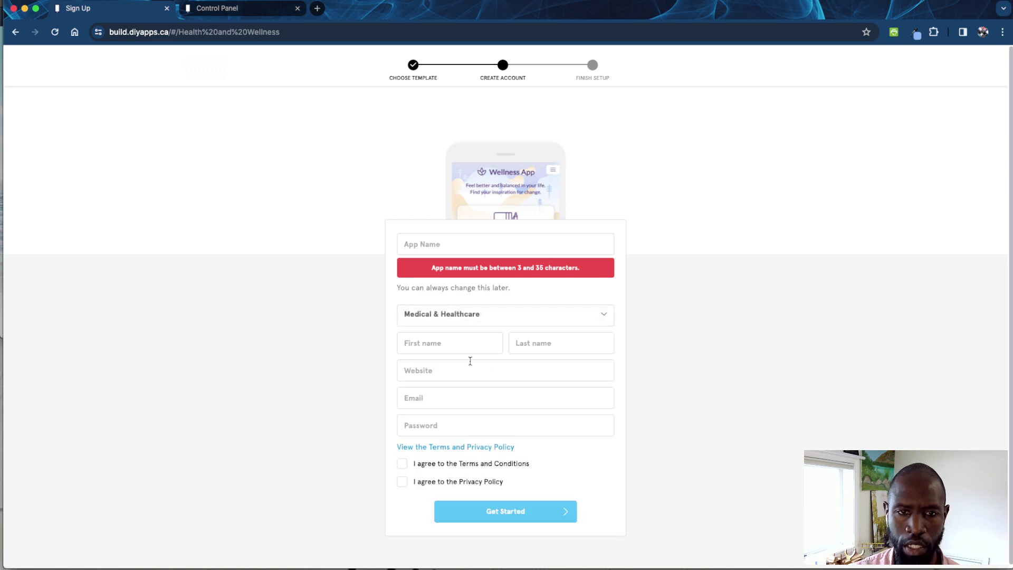
# - Go through the empty name, website, email and password fields, and agree to the Terms and Conditions and the Privacy Policy
pyautogui.click(469, 343)
pyautogui.press('Tab')
pyautogui.click(445, 366)
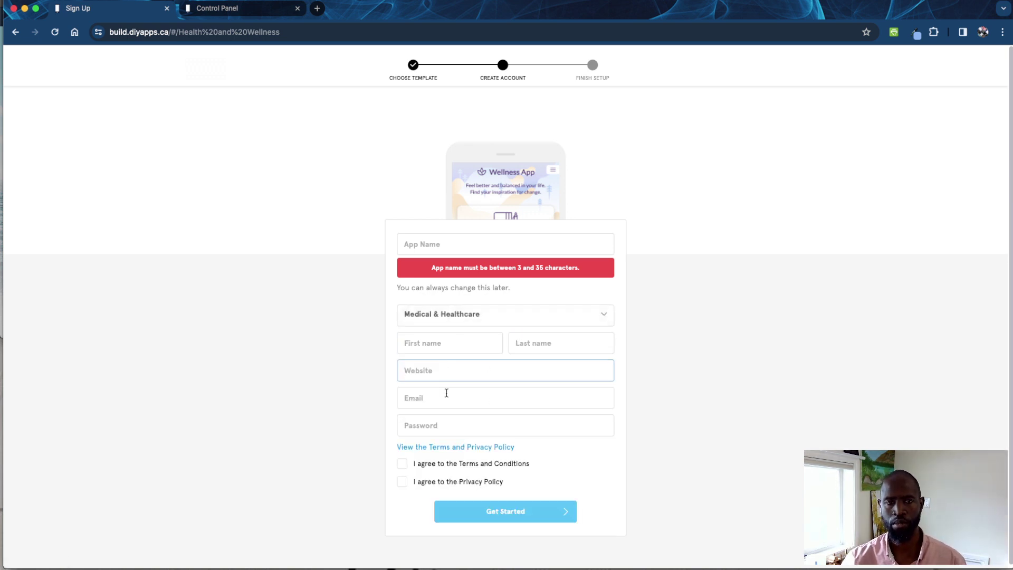
pyautogui.click(446, 397)
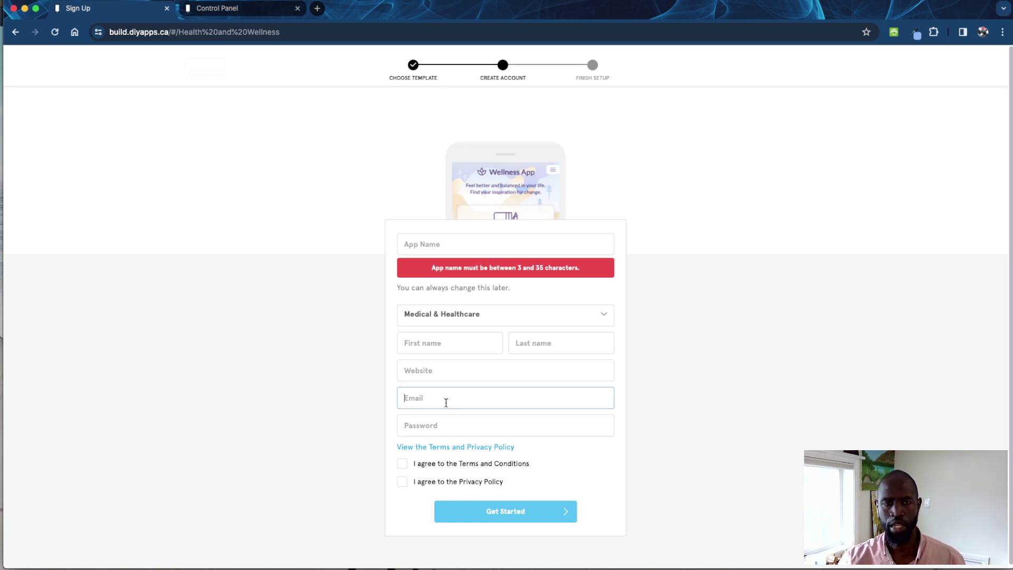
pyautogui.click(446, 422)
pyautogui.click(441, 486)
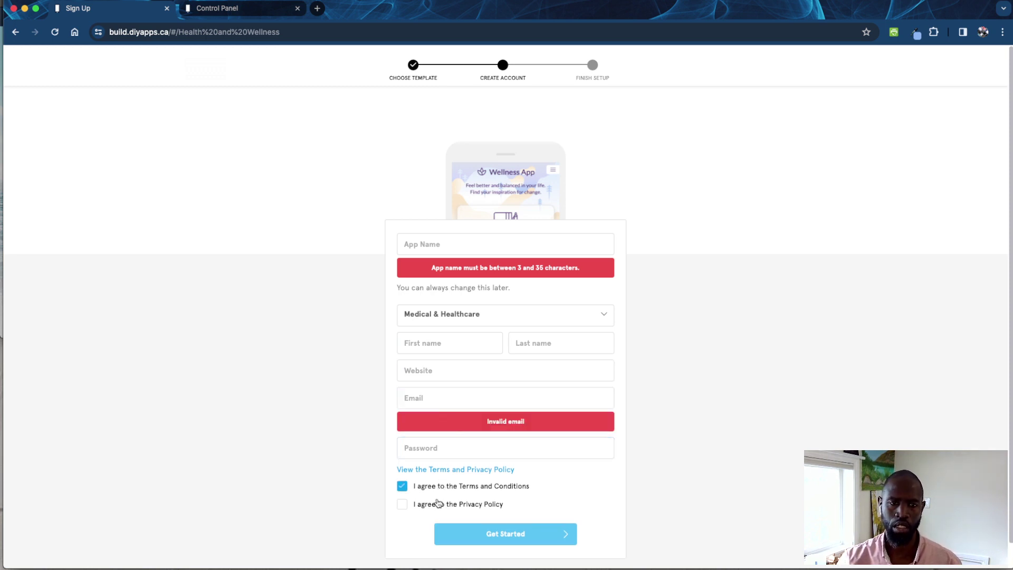
pyautogui.click(438, 504)
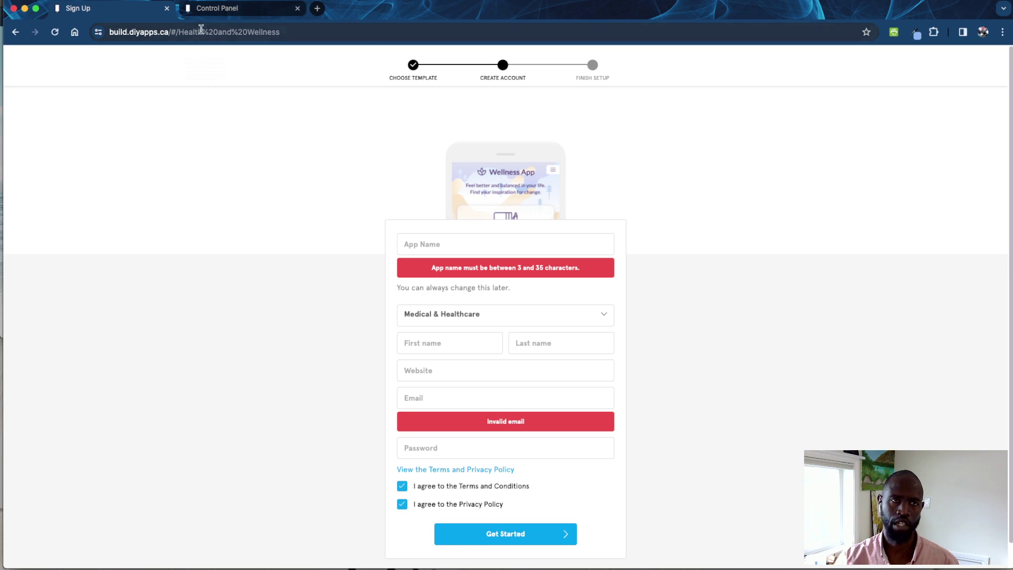
# - Switch to the already open Control Panel and look over its welcome page and the Wellness App preview
pyautogui.click(211, 10)
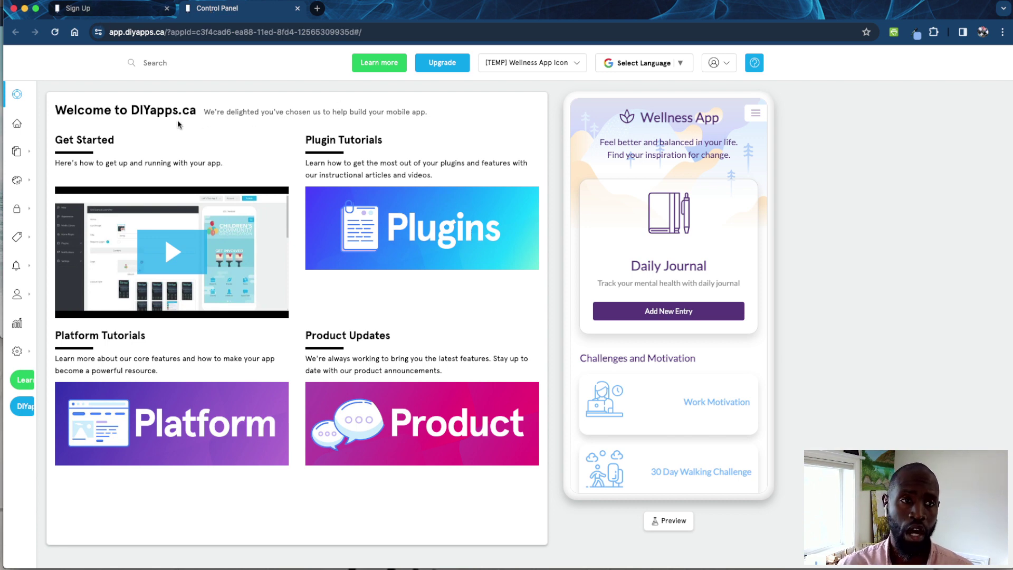
pyautogui.moveTo(41, 211)
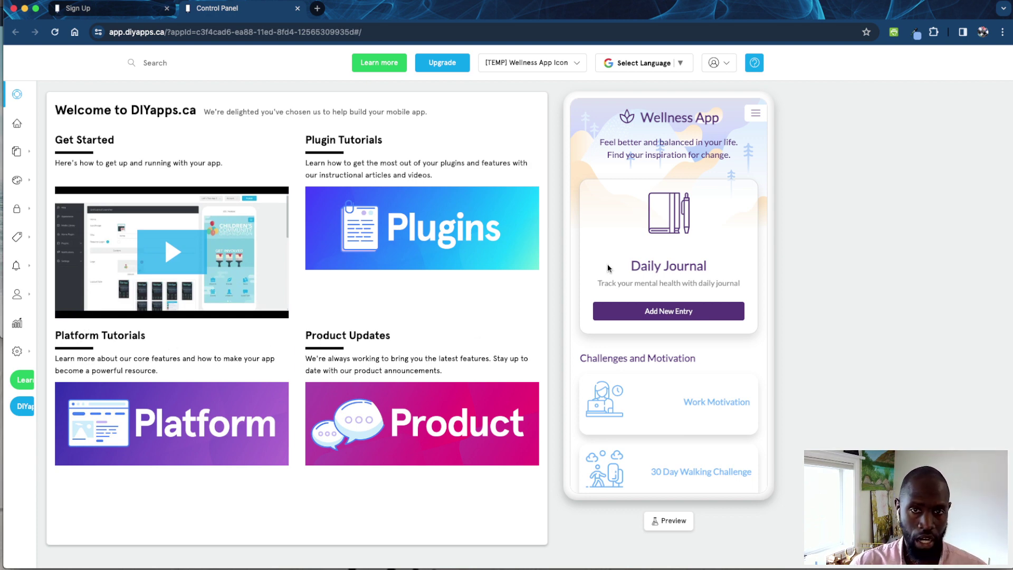
pyautogui.scroll(-5, 635, 309)
pyautogui.scroll(5, 636, 308)
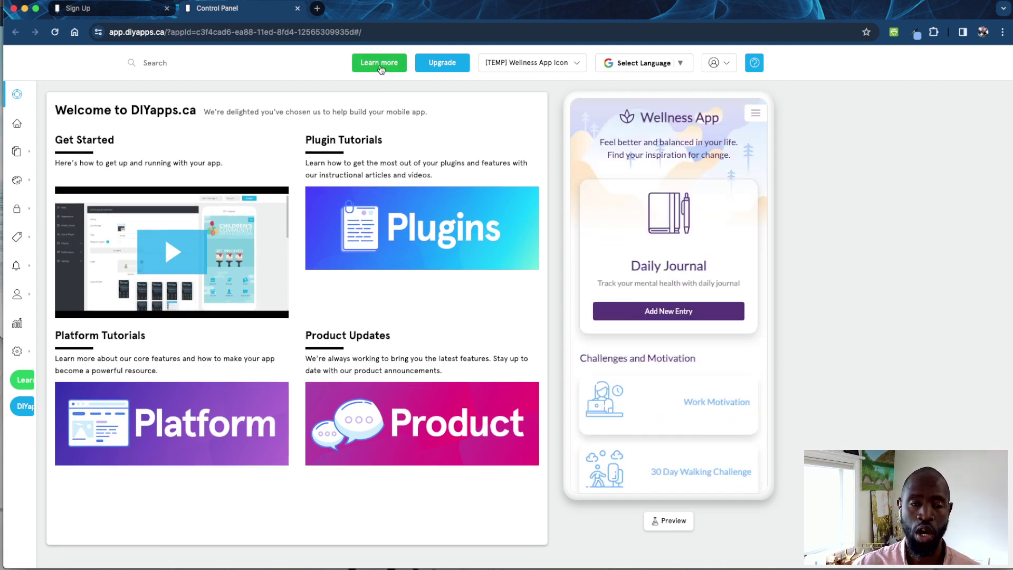
# - Open the Knowledge Base from the Control Panel and look through its article collections
pyautogui.click(380, 65)
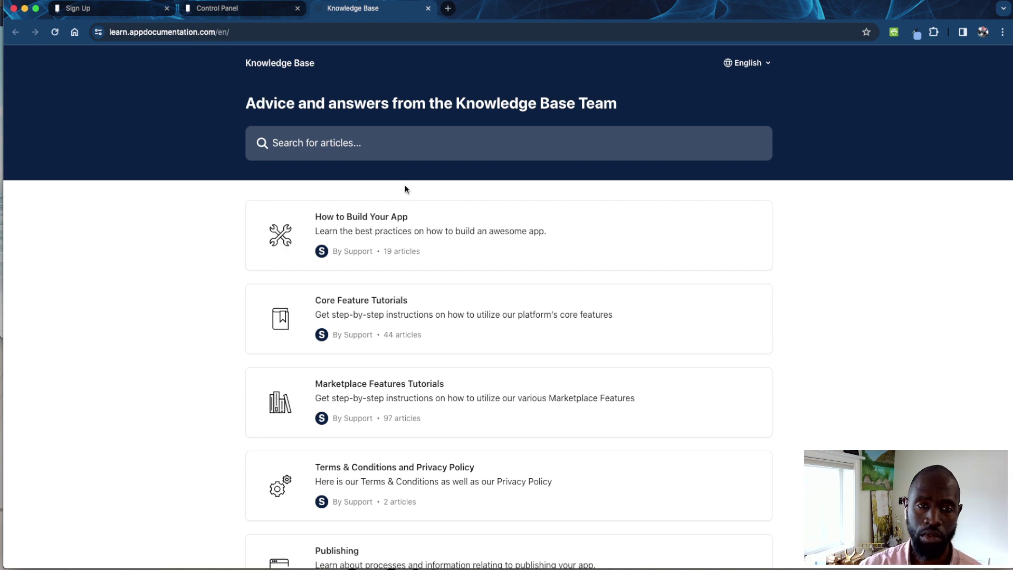
pyautogui.scroll(-1, 785, 249)
pyautogui.scroll(-5, 784, 247)
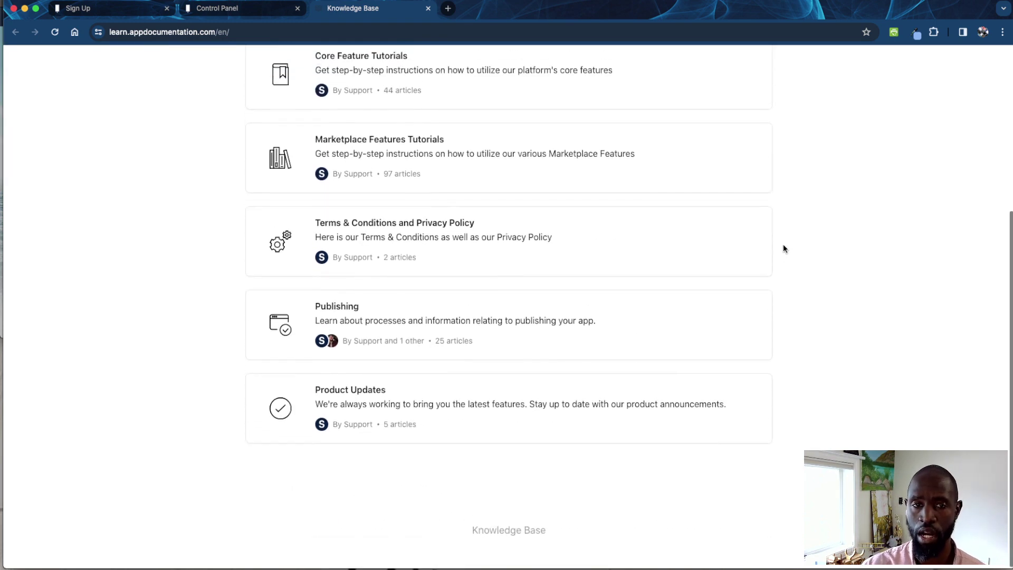
pyautogui.scroll(6, 783, 245)
# - Browse the How to Build Your App collection and open the Getting Started: Church App article
pyautogui.click(537, 235)
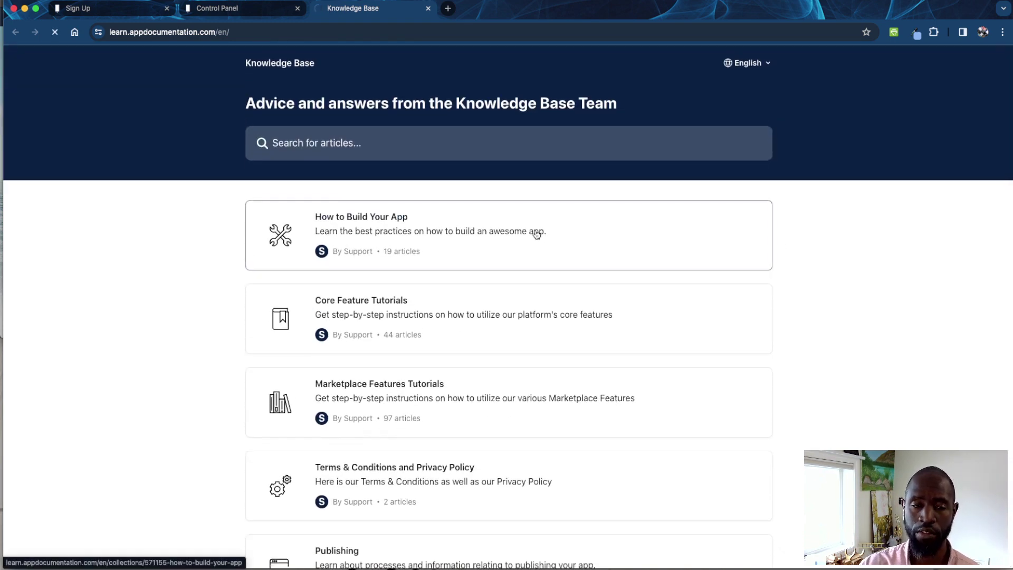
pyautogui.scroll(-5, 199, 248)
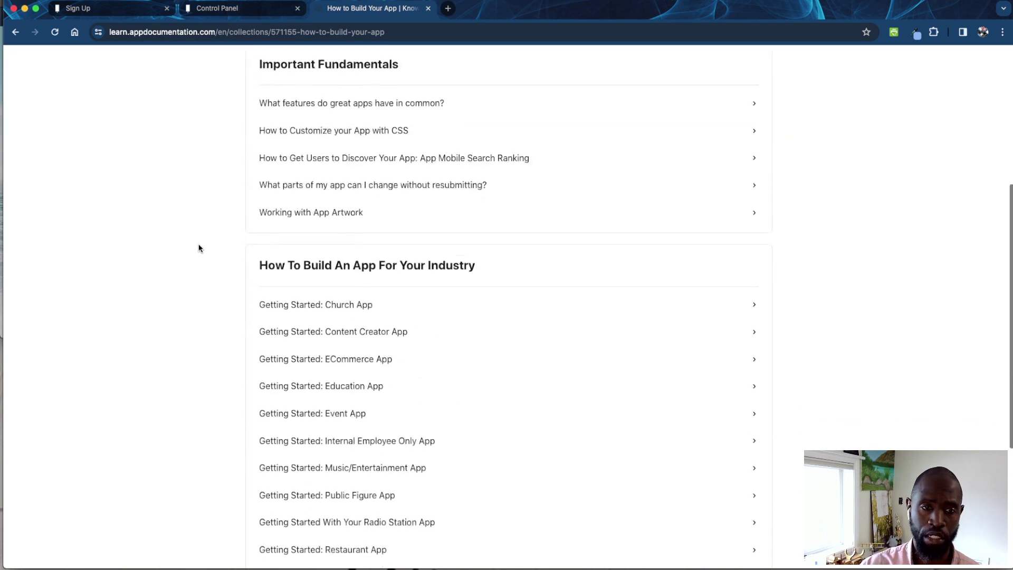
pyautogui.scroll(-5, 199, 248)
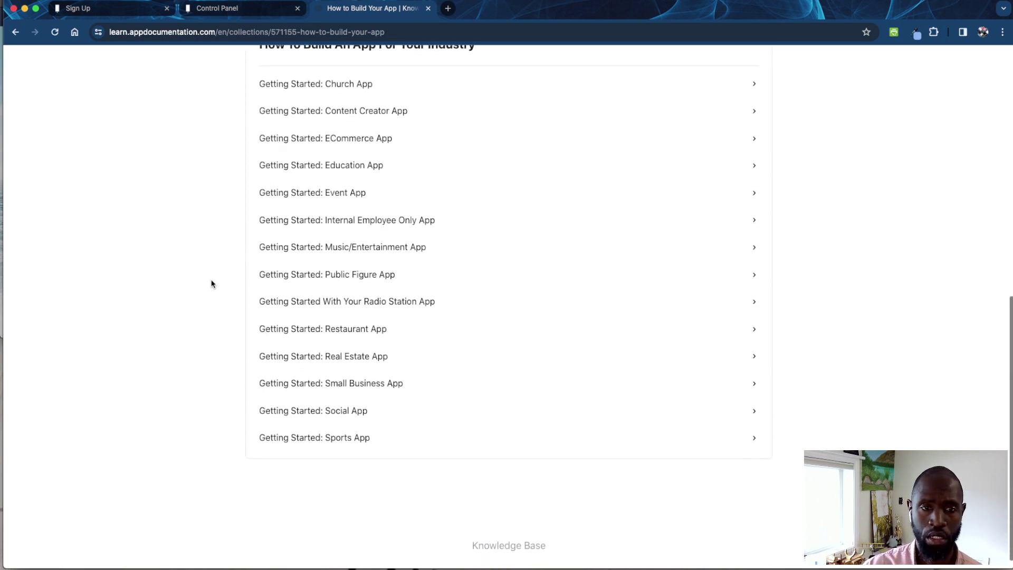
pyautogui.scroll(2, 216, 272)
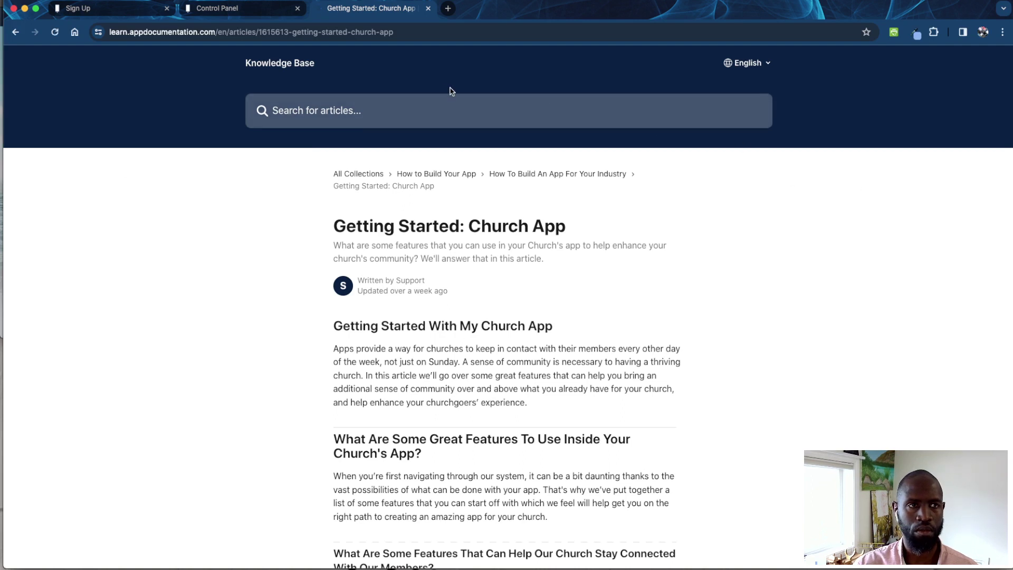
# - Return to the How to Build Your App collection and skim the Getting Started: Sports App article
pyautogui.click(15, 33)
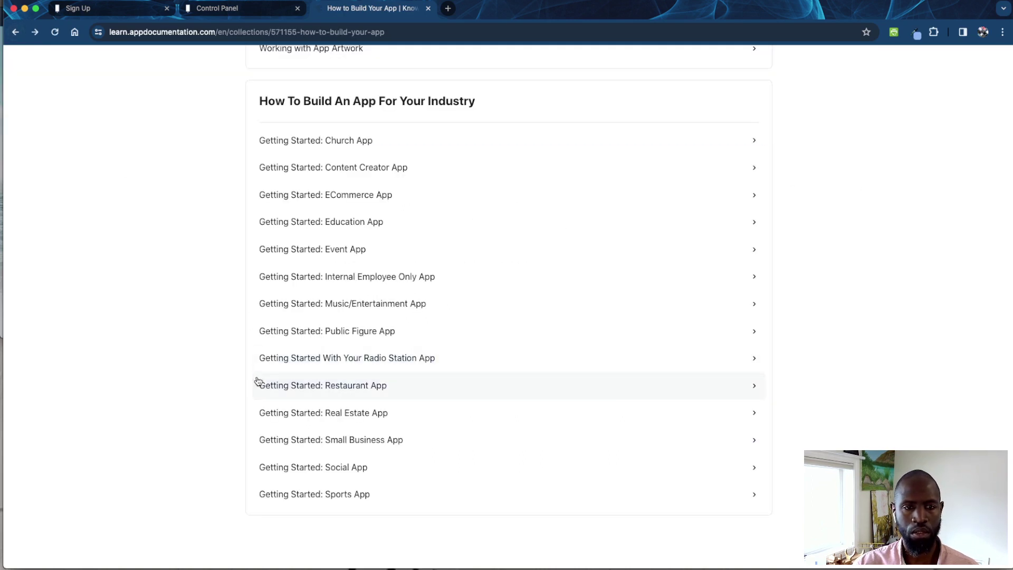
pyautogui.click(317, 494)
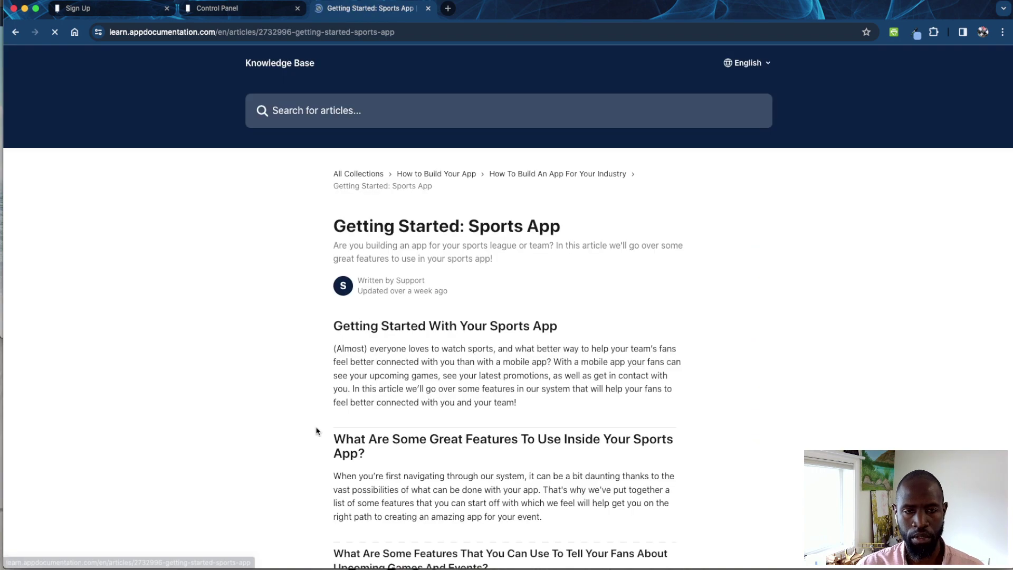
pyautogui.scroll(-15, 438, 416)
pyautogui.scroll(-7, 438, 416)
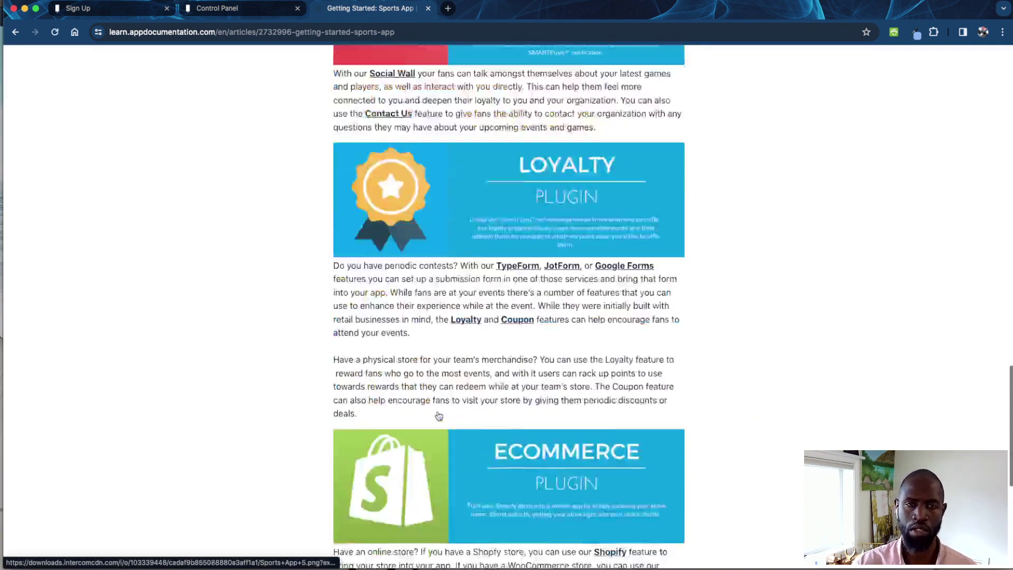
pyautogui.scroll(20, 439, 416)
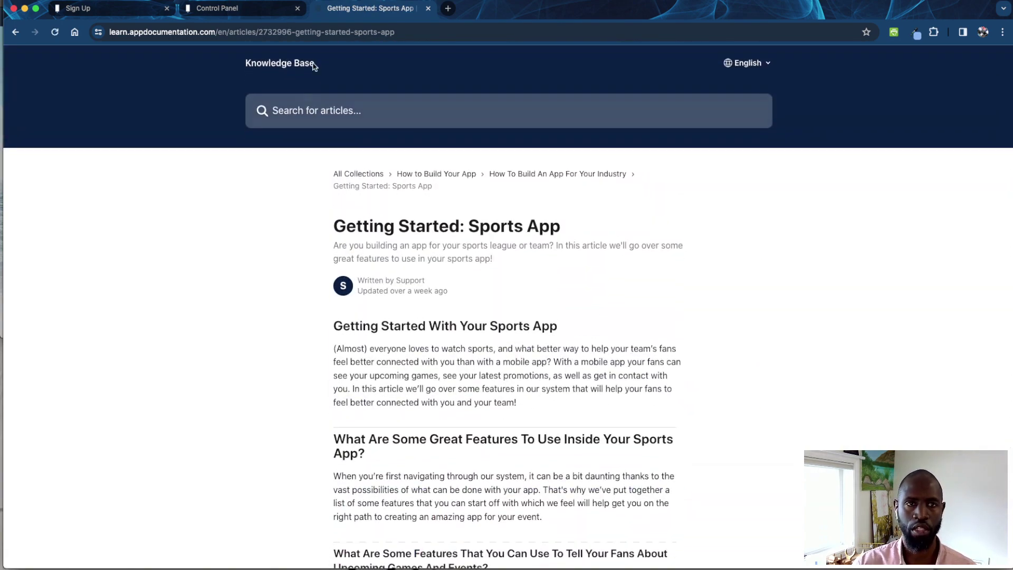
# - Return to the Control Panel, dismiss the phone preview dialog without sending, and look through the available interface languages
pyautogui.click(246, 9)
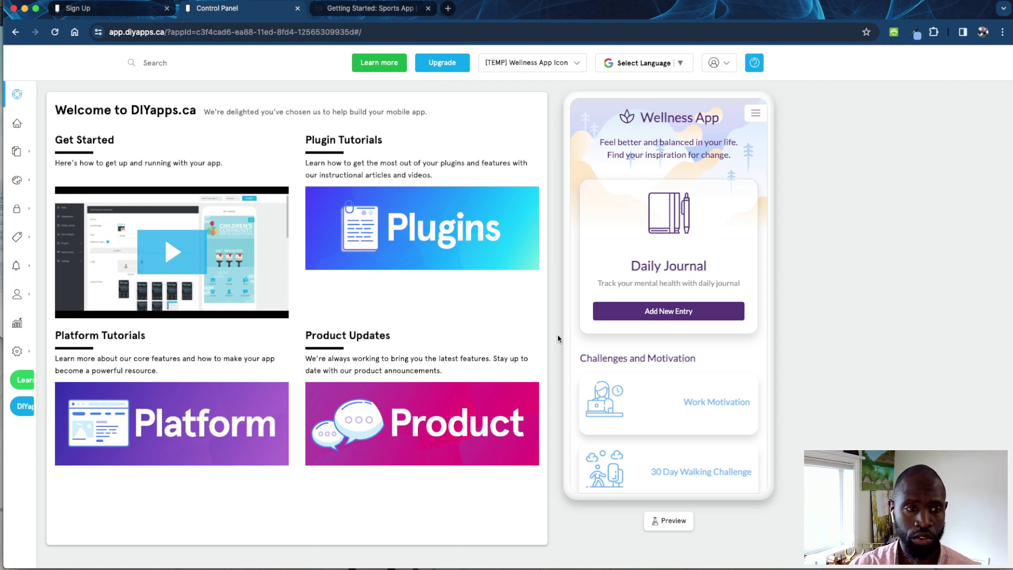
pyautogui.moveTo(40, 408)
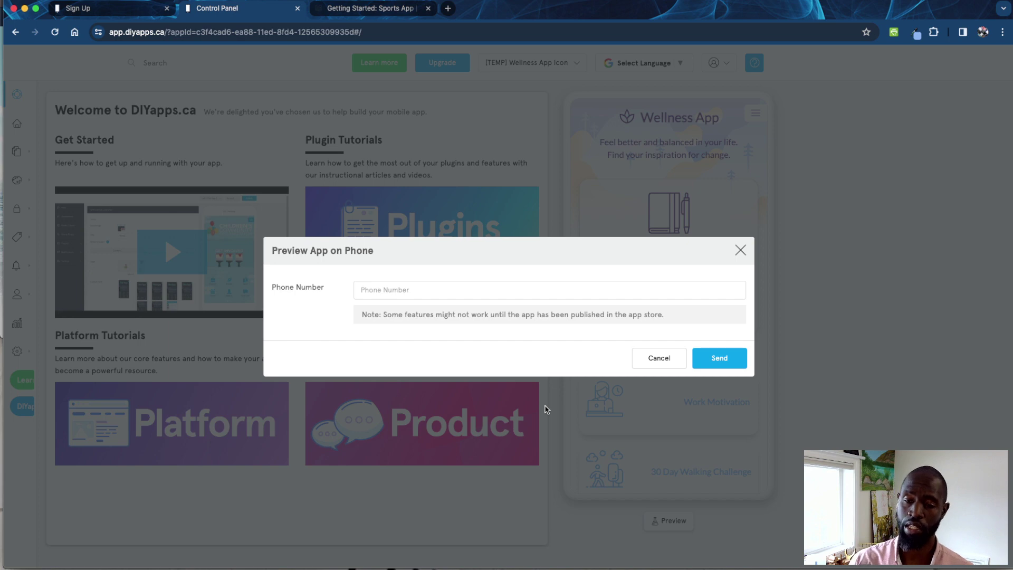
pyautogui.click(660, 365)
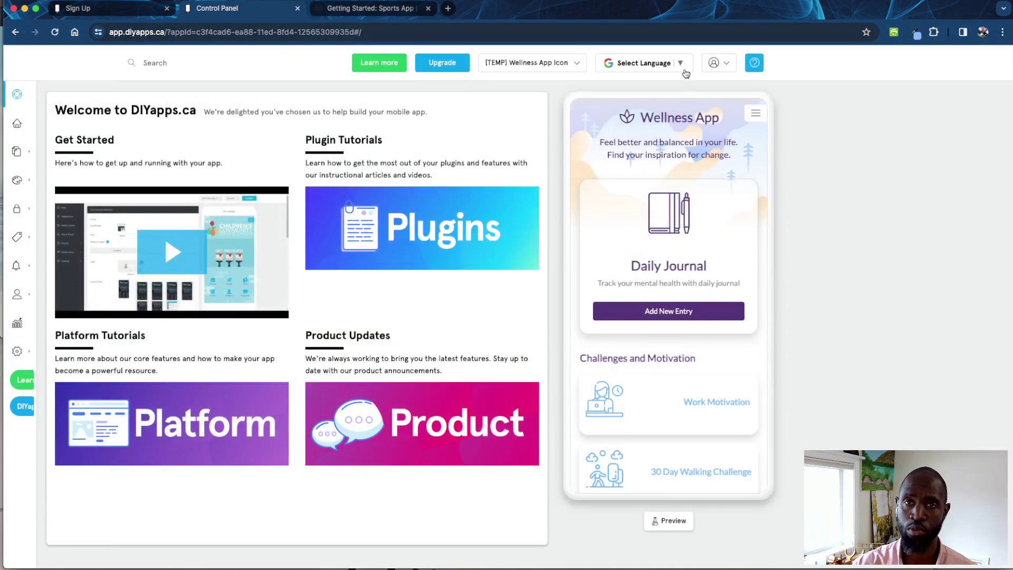
pyautogui.click(684, 68)
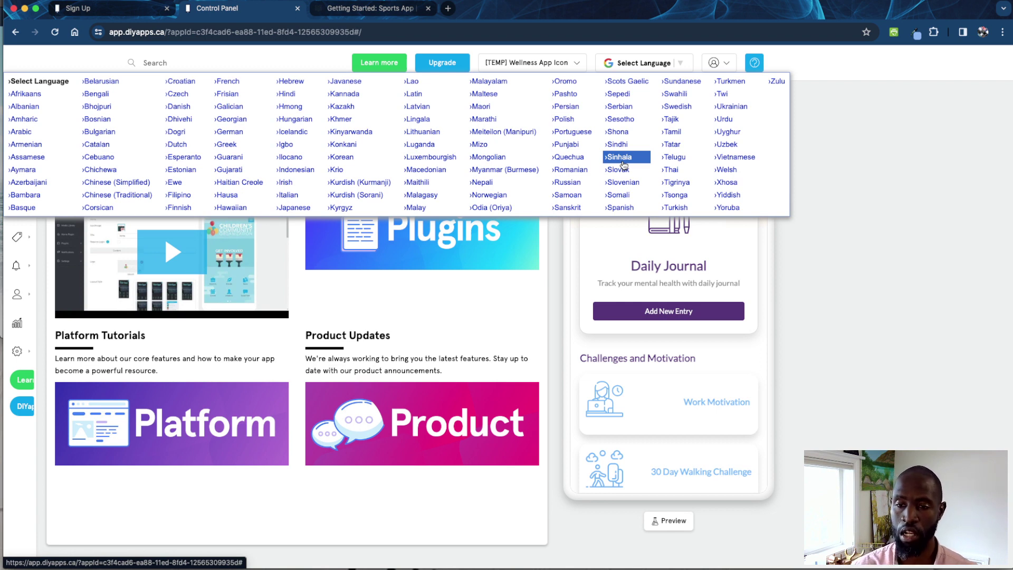
pyautogui.click(550, 252)
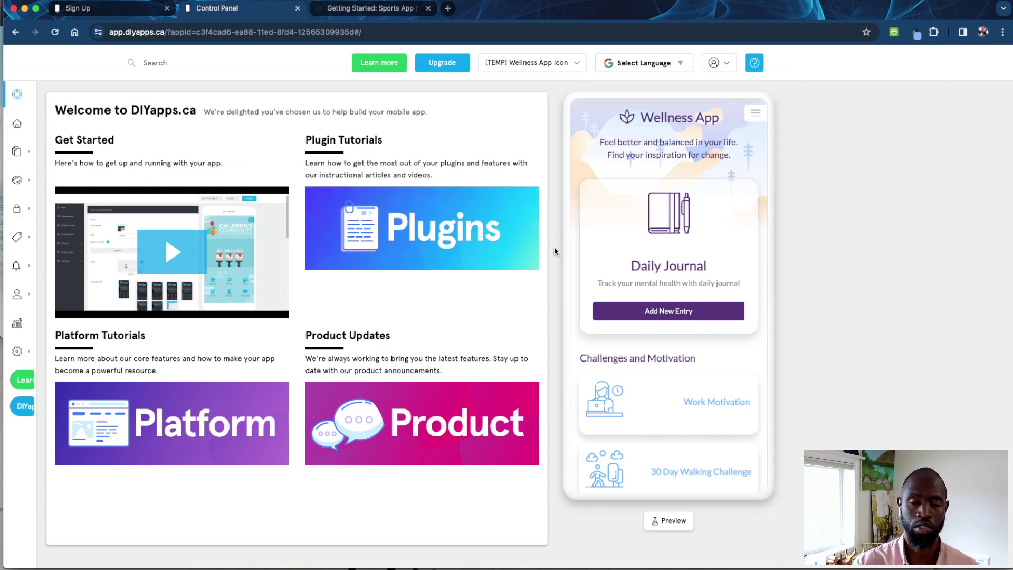
# - Close the Getting Started: Sports App article and come back to the Control Panel
pyautogui.moveTo(19, 126)
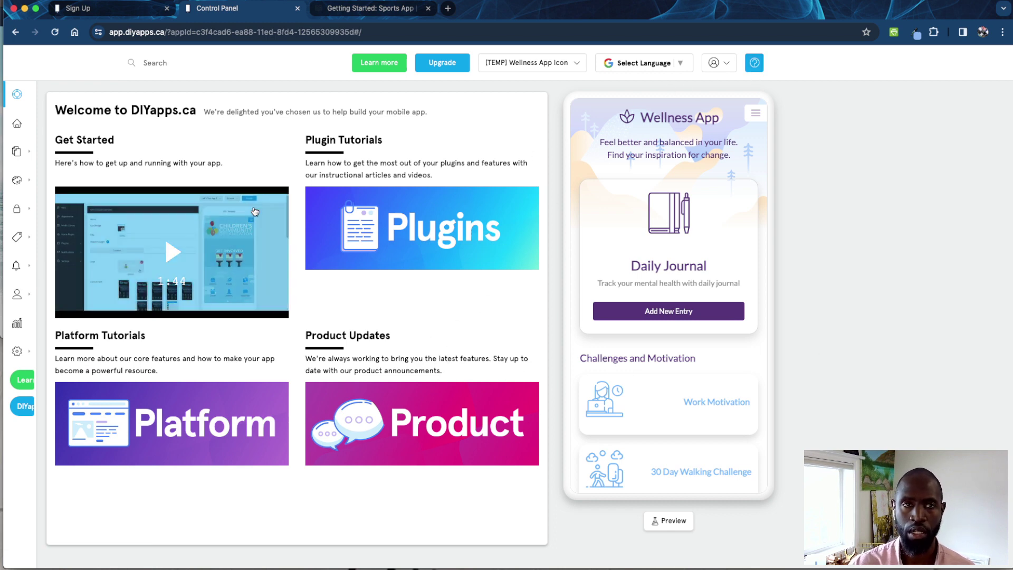
pyautogui.click(388, 8)
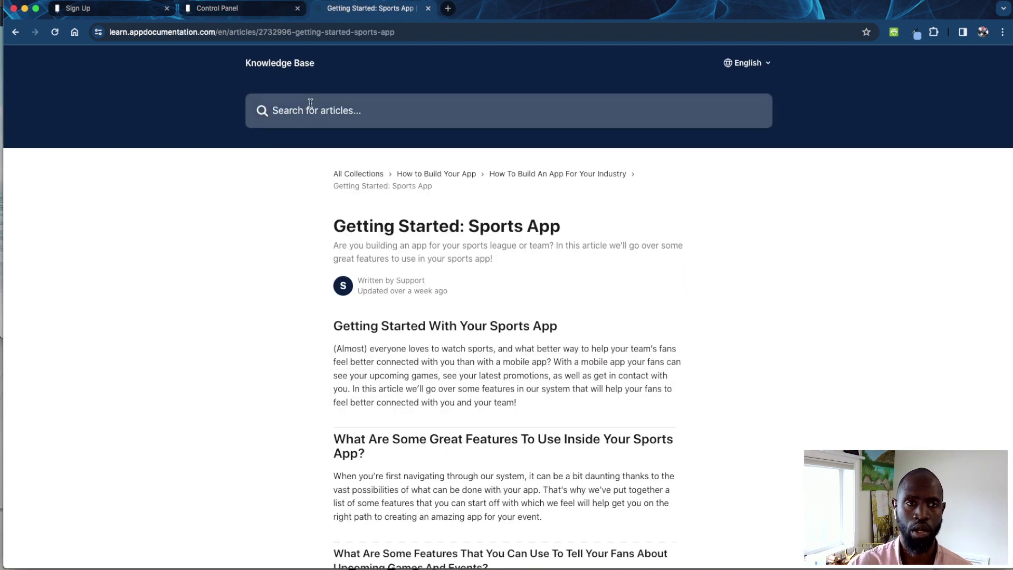
pyautogui.click(428, 8)
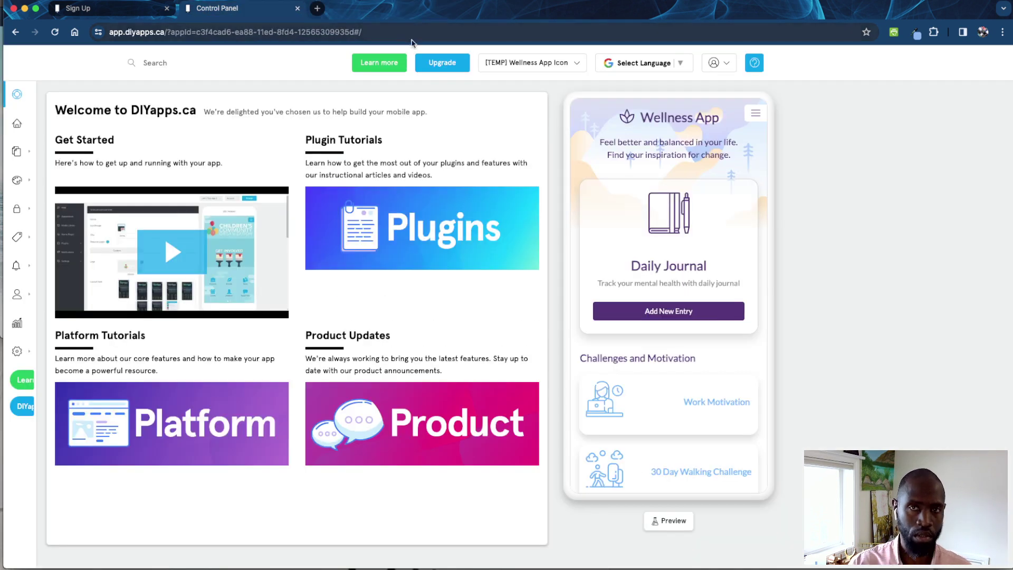
# - Open the app's Home Screen content editor and look through the complete home screen in the Wellness App preview
pyautogui.click(40, 125)
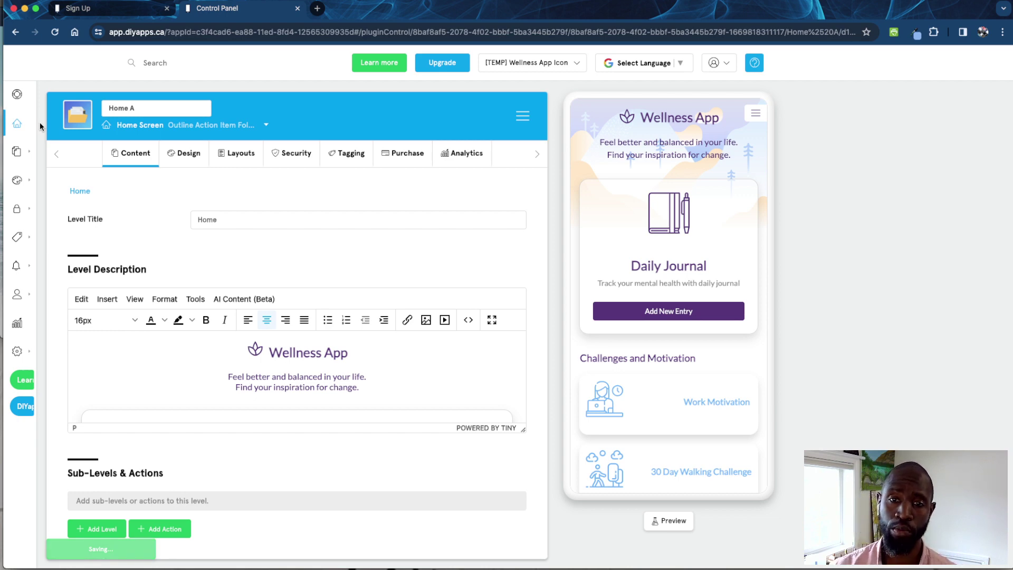
pyautogui.scroll(-5, 657, 255)
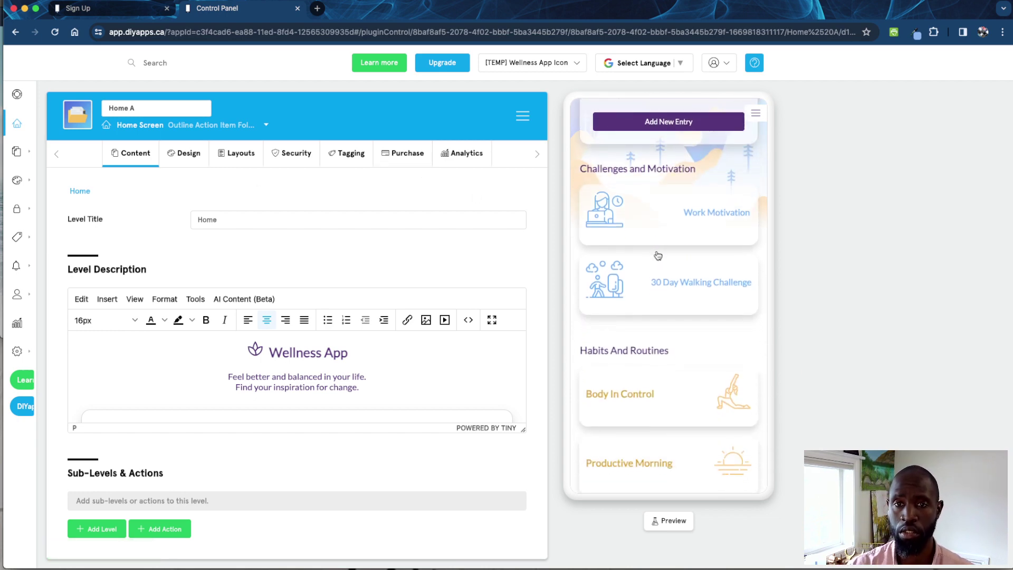
pyautogui.scroll(-3, 657, 254)
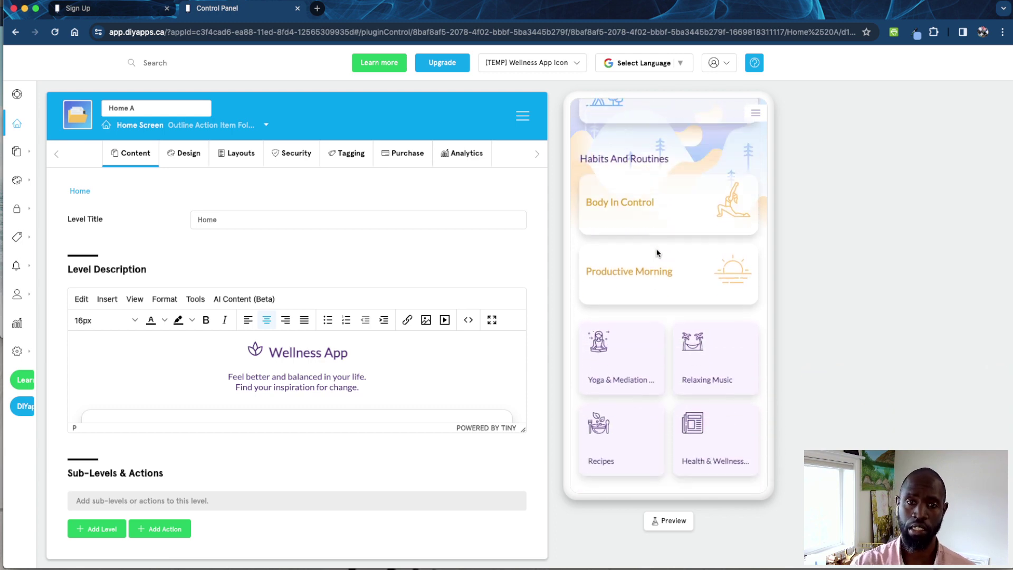
# - Try adding "DIYapp" between "Wellness" and "App" in the level description heading, and delete the added text again
pyautogui.click(361, 353)
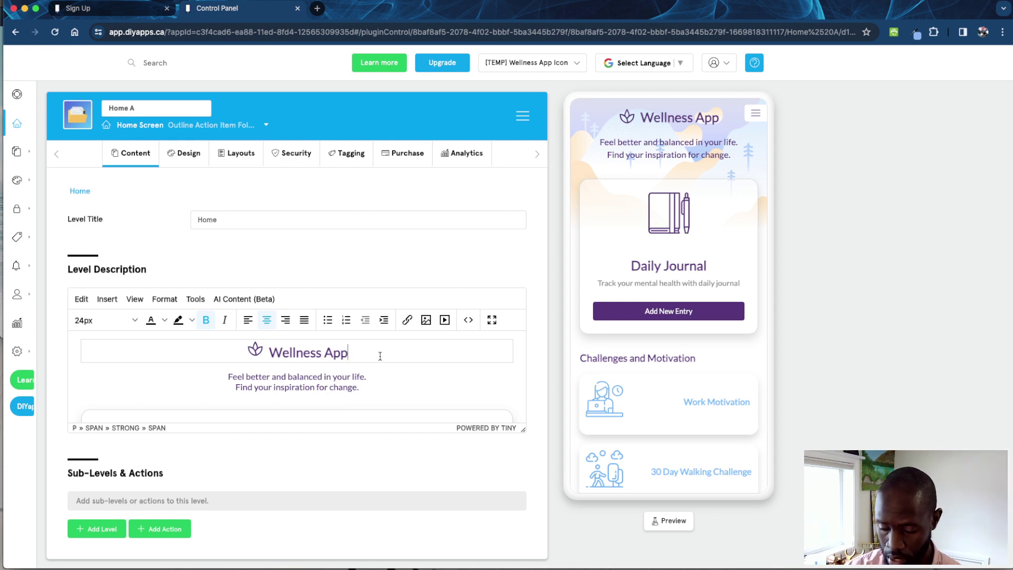
pyautogui.write('DIY')
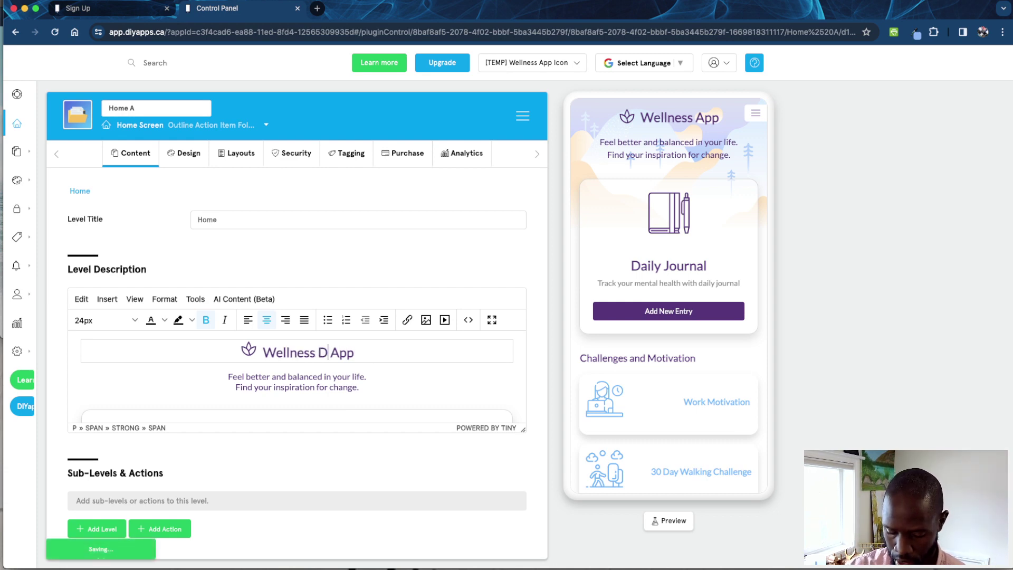
pyautogui.write('app')
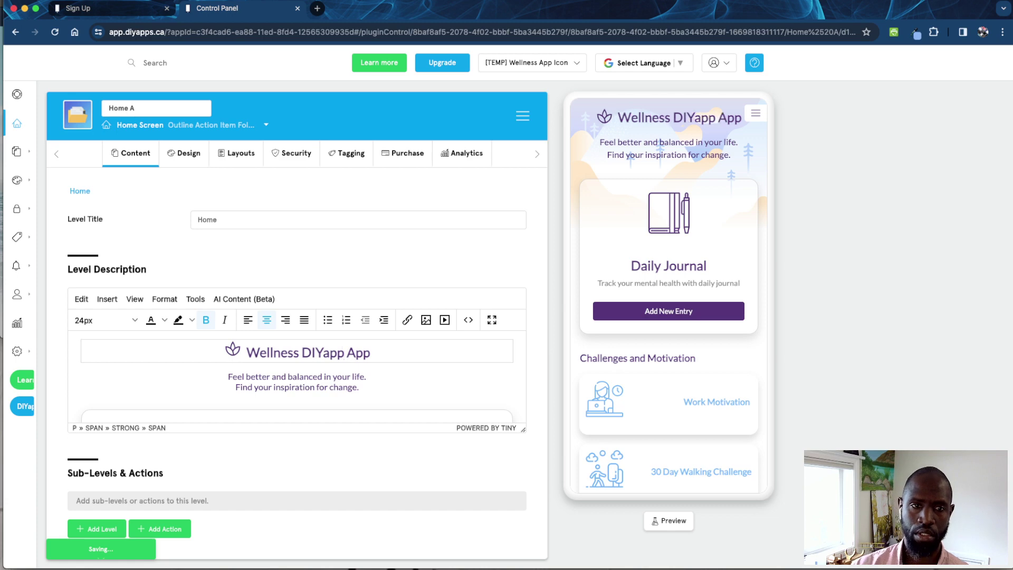
pyautogui.press('BackSpace')
pyautogui.press('BackSpace')
pyautogui.press('BackSpace')
pyautogui.press('BackSpace')
pyautogui.press('BackSpace')
pyautogui.press('BackSpace')
pyautogui.press('BackSpace')
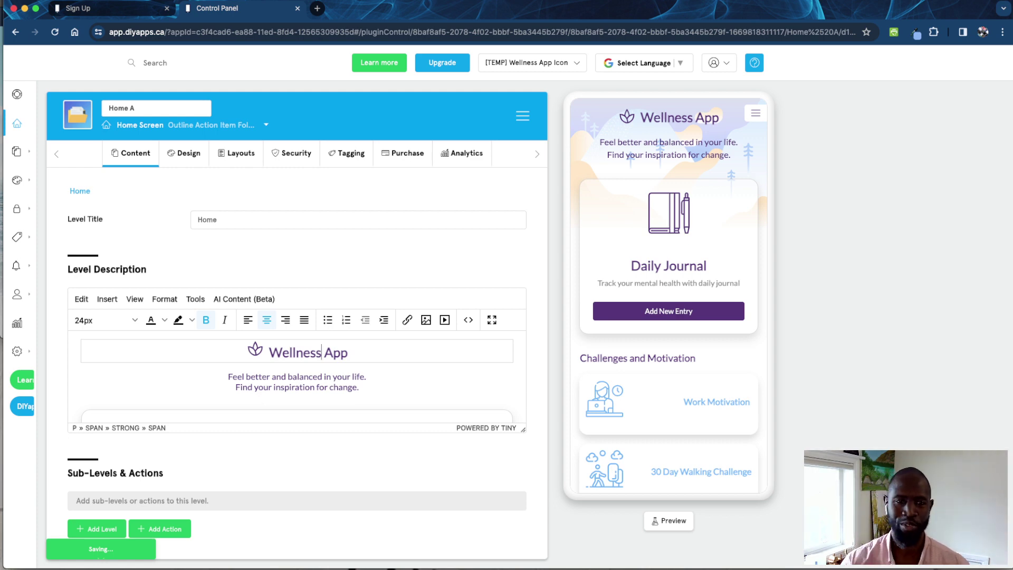
# - Enlarge the level description editor to show both cards of the Challenges and Motivation section
pyautogui.scroll(-3, 412, 389)
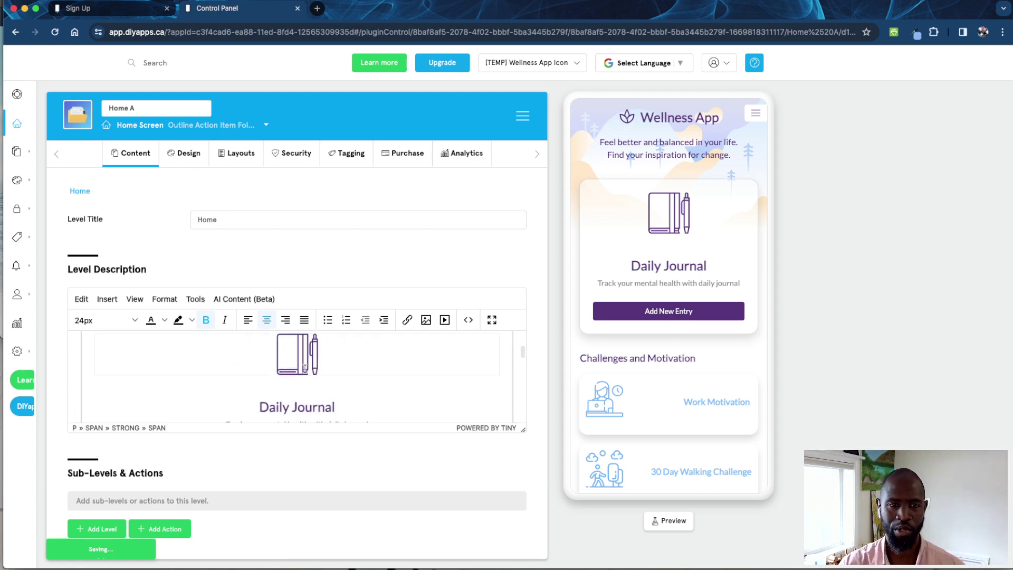
pyautogui.scroll(-5, 305, 368)
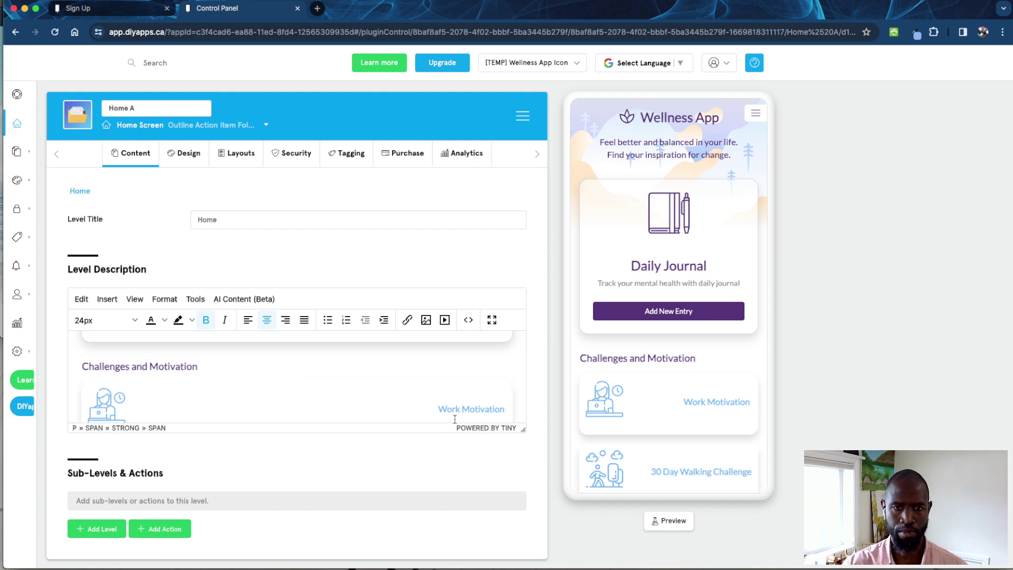
pyautogui.moveTo(524, 429); pyautogui.dragTo(523, 548)
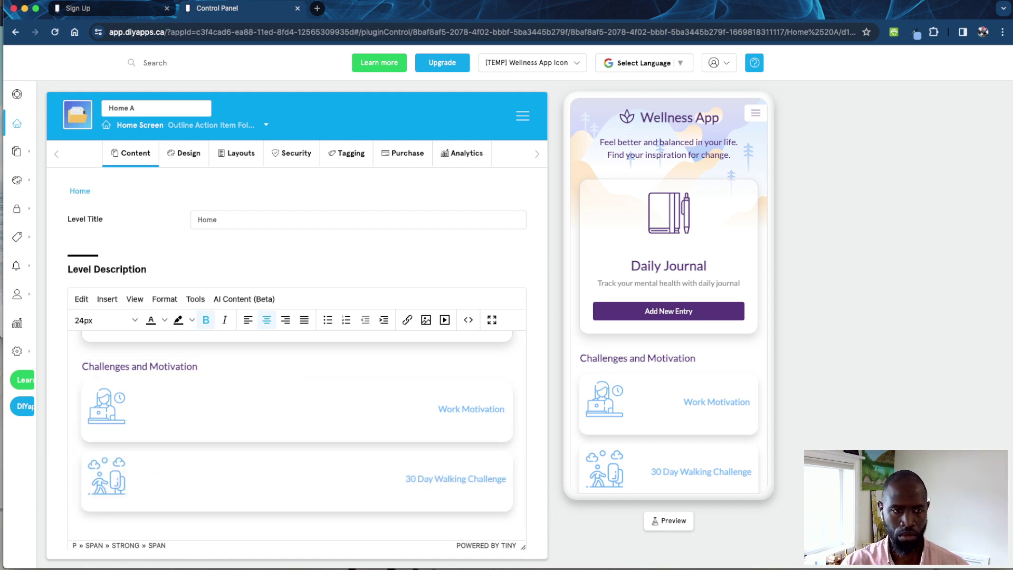
# - Look over the editor's insertable elements and check the Work Motivation link text in the level description
pyautogui.click(107, 299)
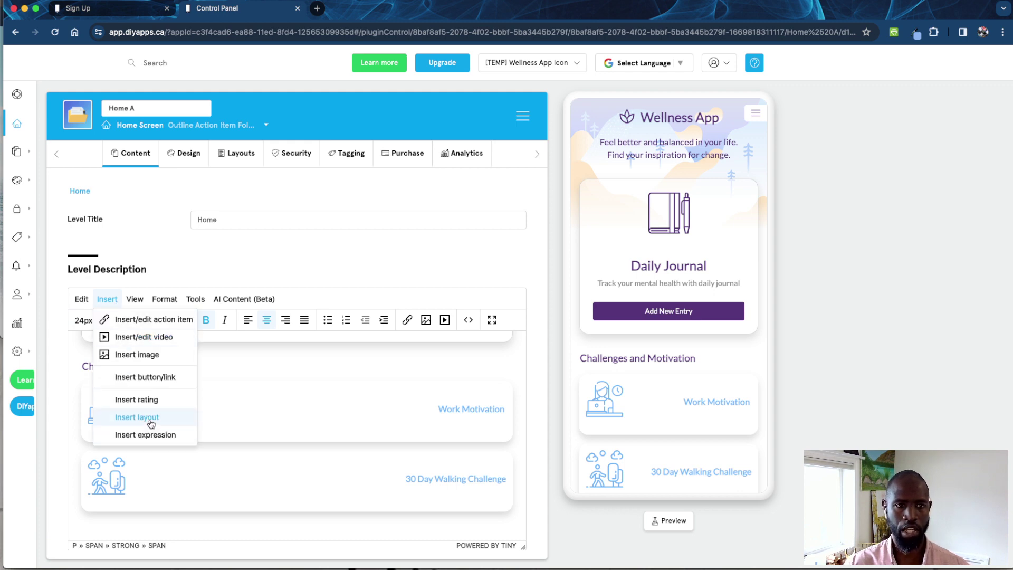
pyautogui.click(524, 452)
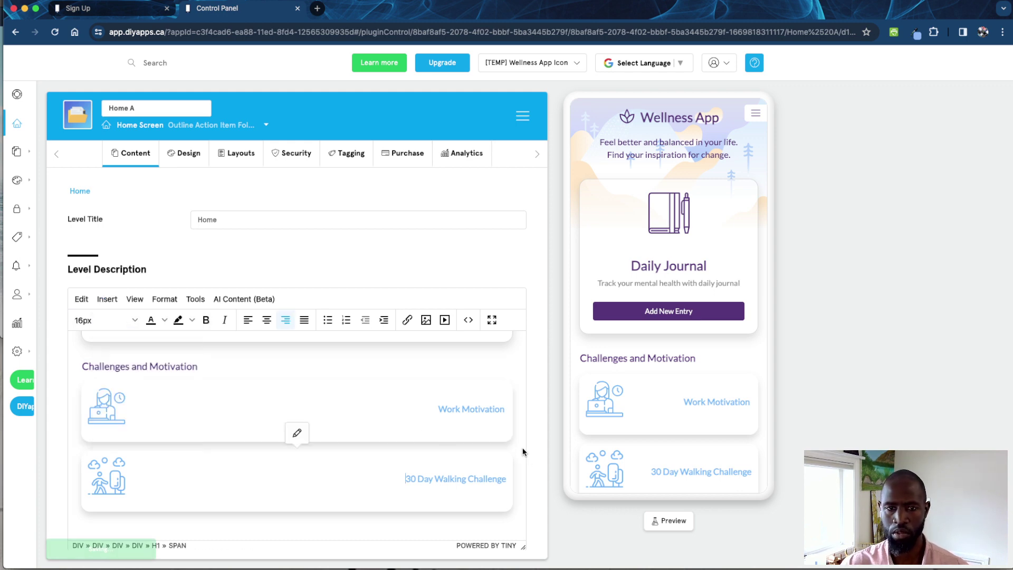
pyautogui.click(488, 409)
pyautogui.doubleClick(487, 409)
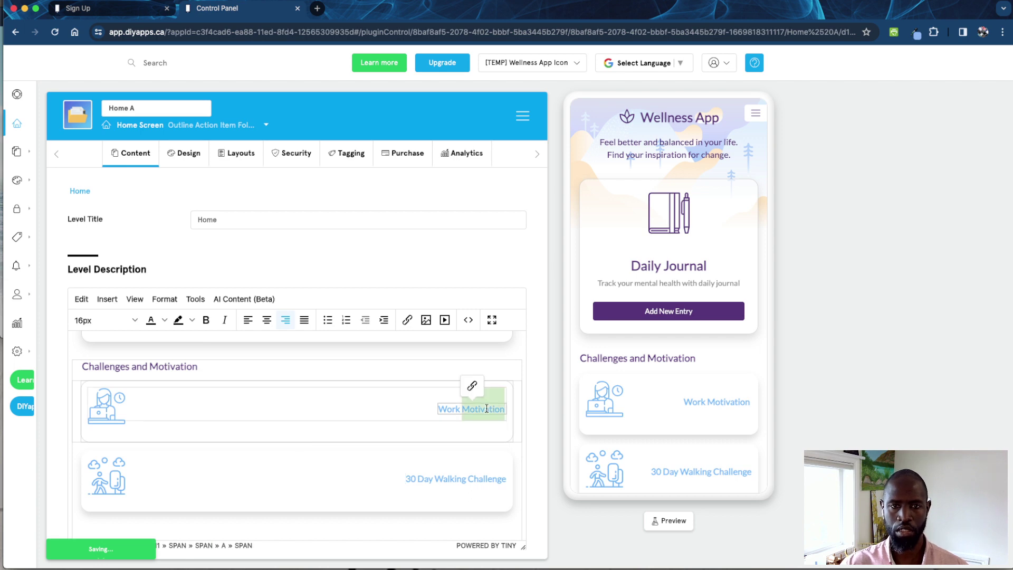
pyautogui.click(487, 411)
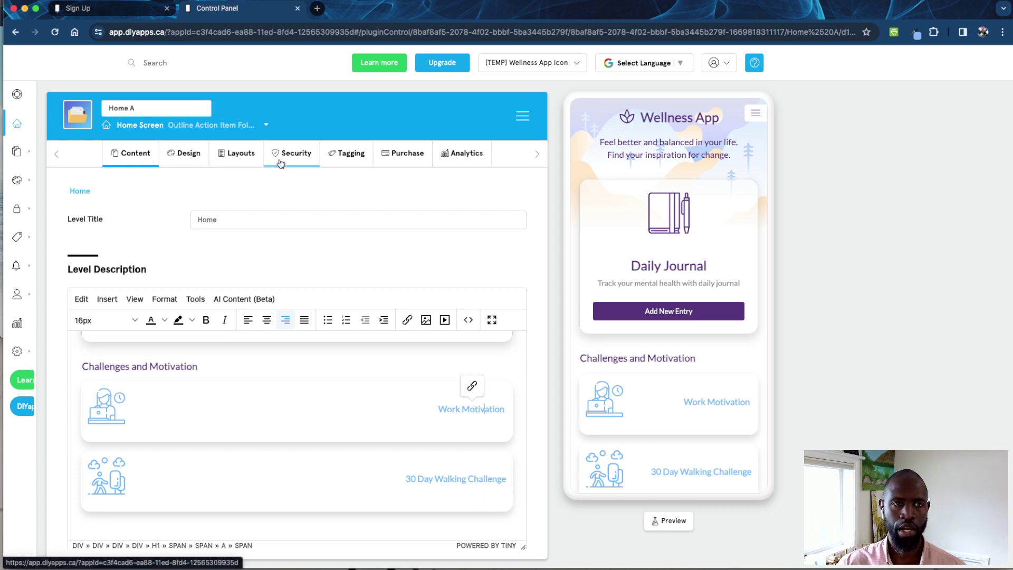
# - Open the side menu in the Wellness App preview, look through its entries, and close it
pyautogui.click(755, 112)
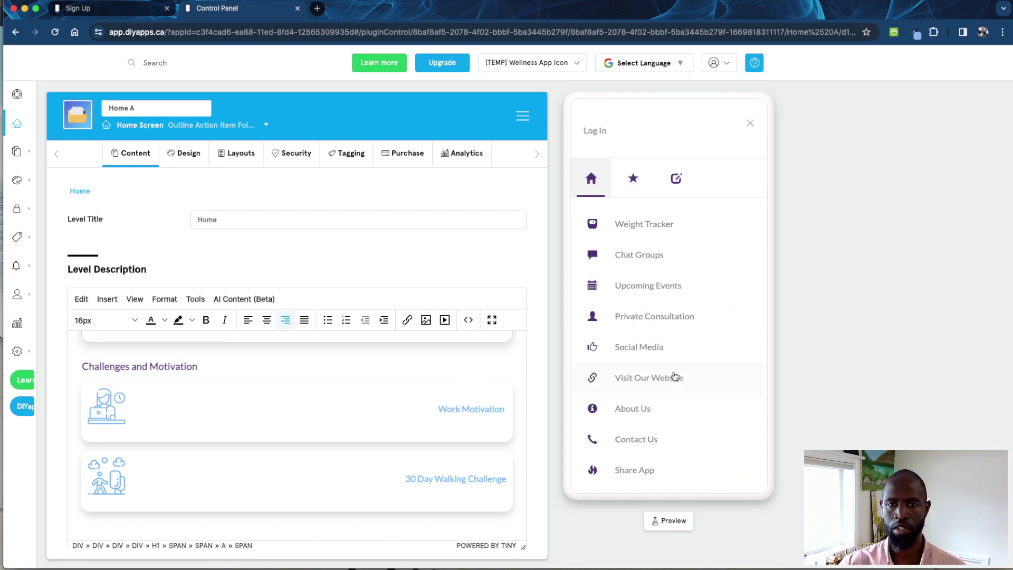
pyautogui.scroll(-5, 673, 373)
pyautogui.scroll(5, 673, 371)
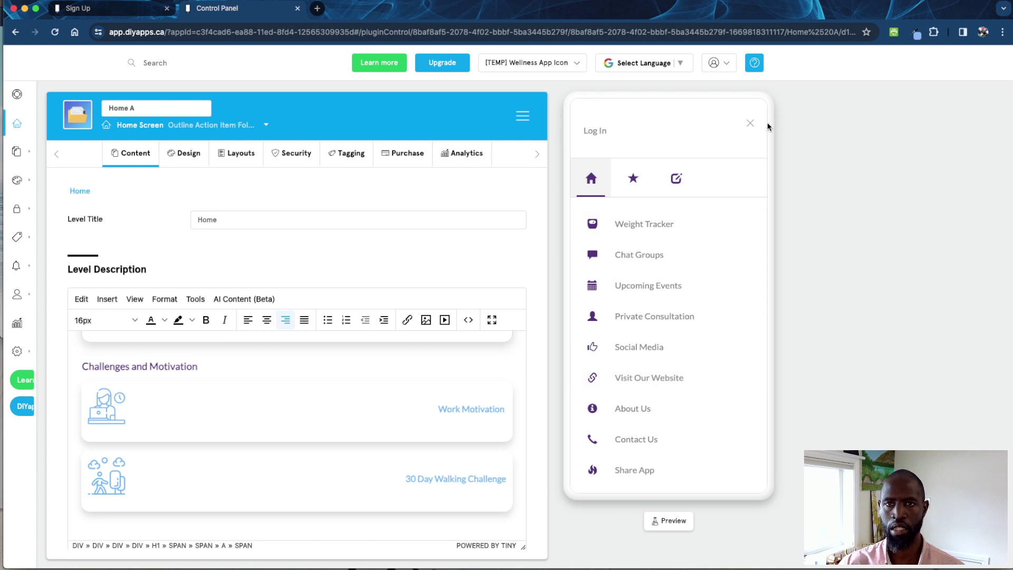
pyautogui.click(746, 123)
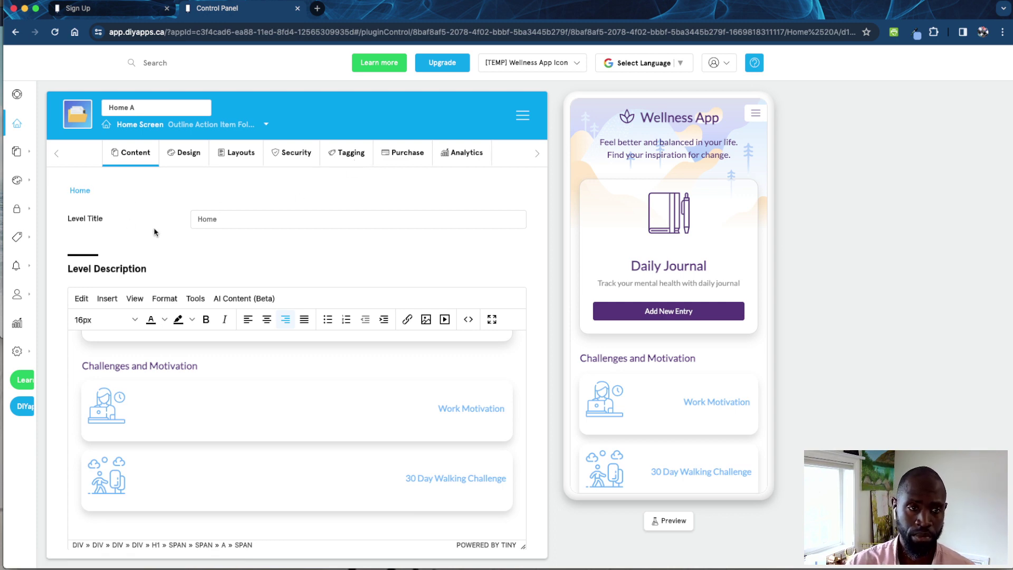
# - Examine the action types available under Sub-Levels & Actions, including Push Notification, Contact, Map and Social Media, without saving a new action
pyautogui.scroll(-3, 158, 221)
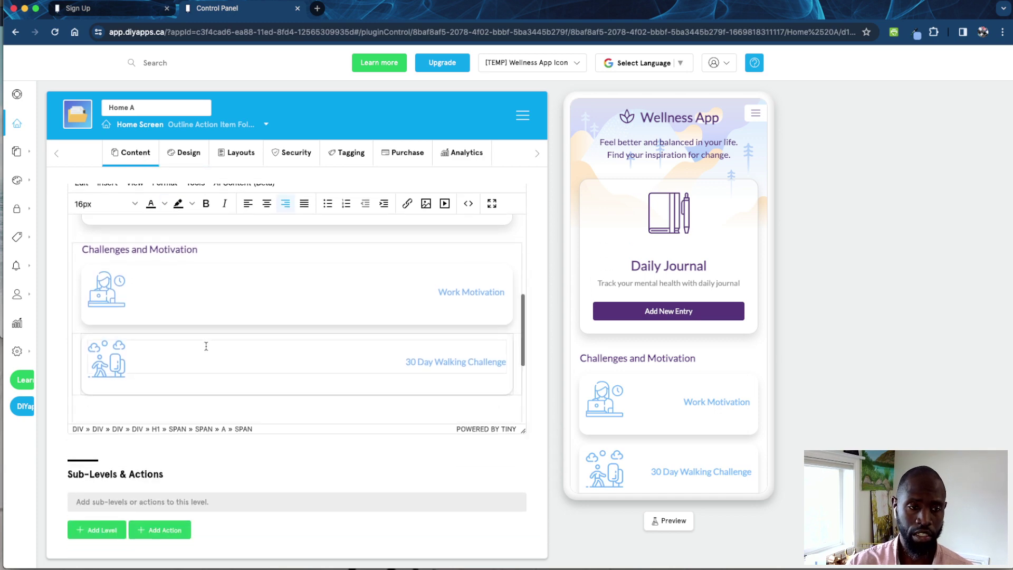
pyautogui.scroll(-6, 206, 347)
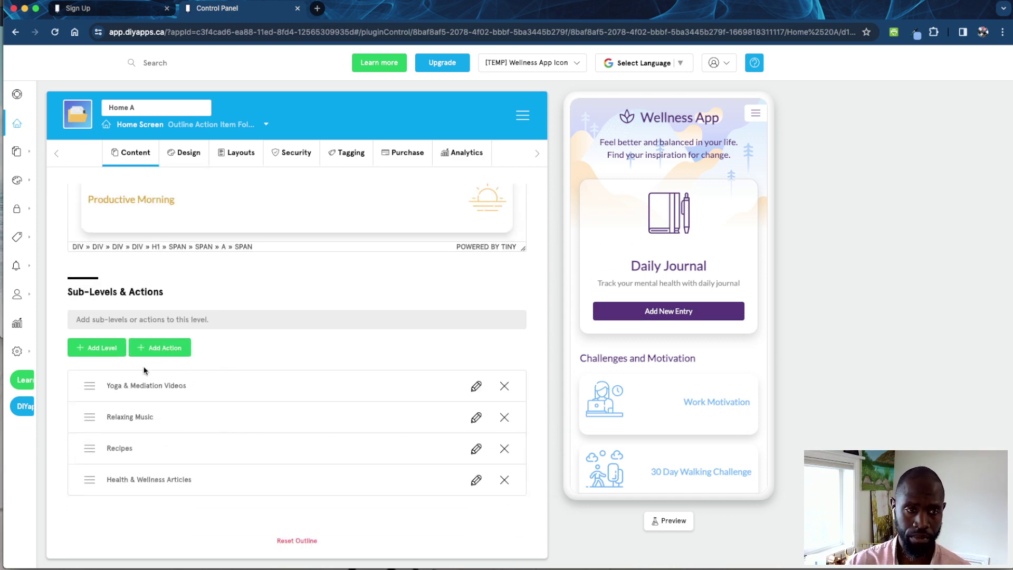
pyautogui.click(170, 347)
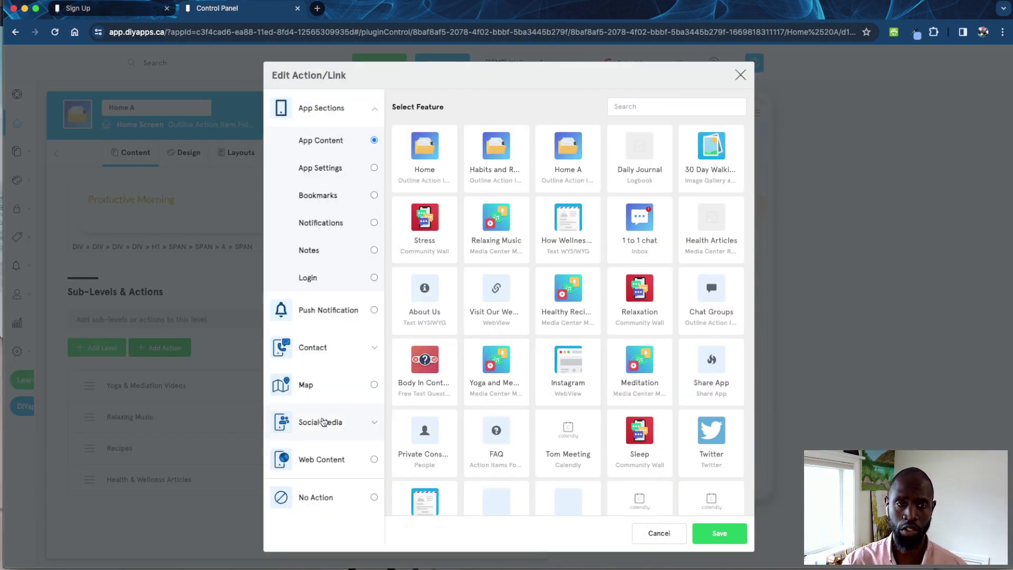
pyautogui.click(332, 315)
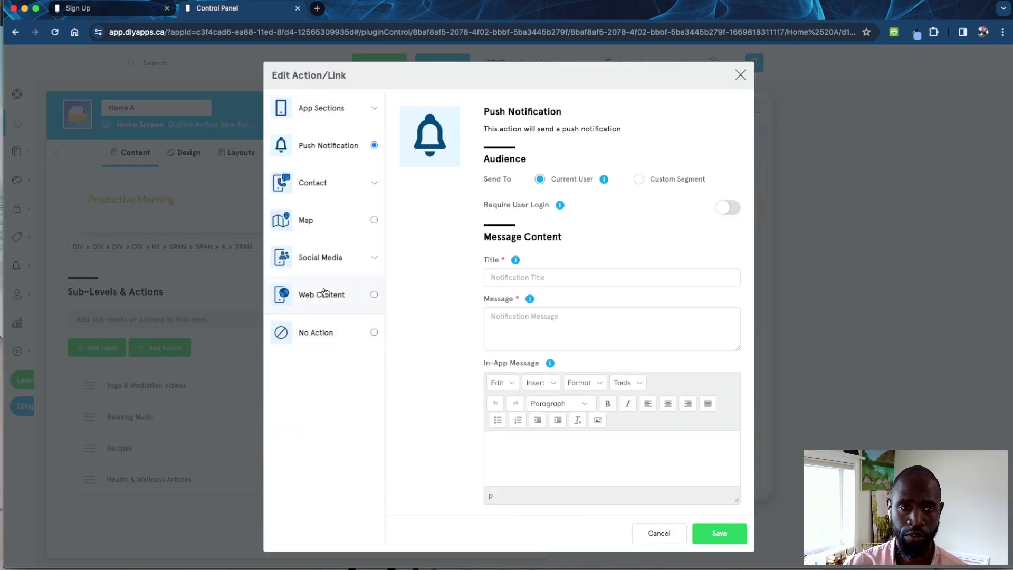
pyautogui.click(323, 191)
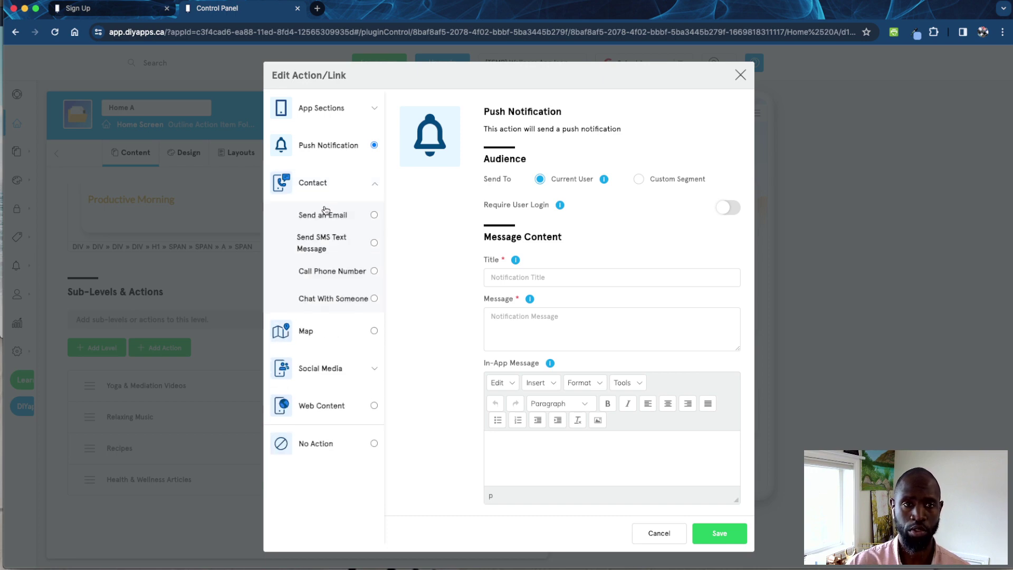
pyautogui.click(326, 341)
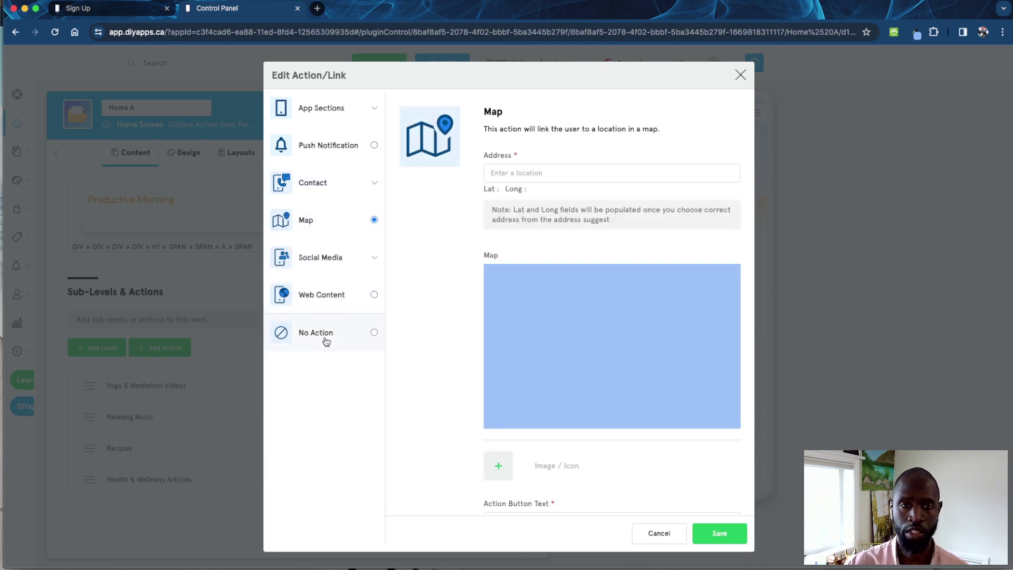
pyautogui.click(326, 266)
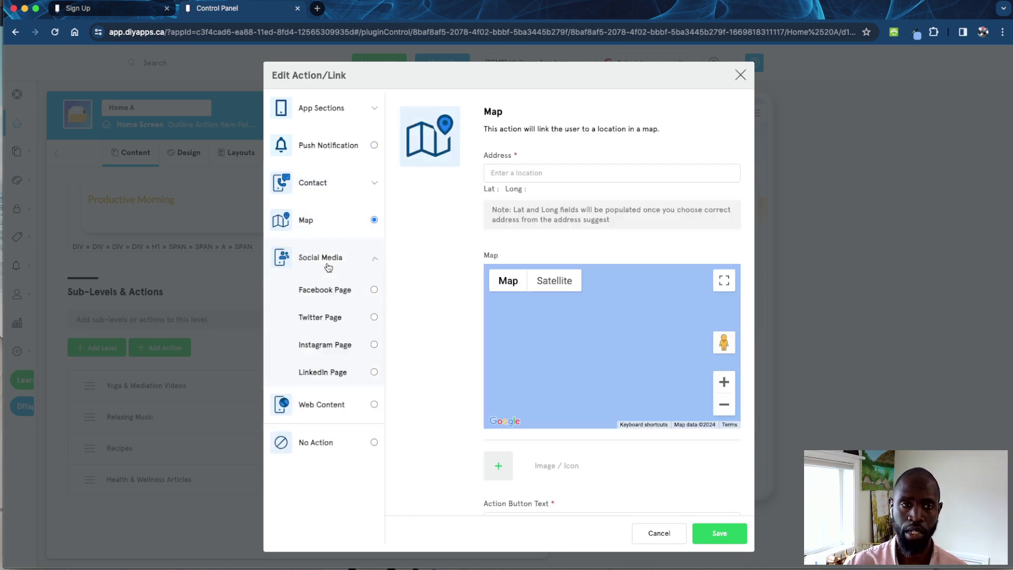
pyautogui.click(236, 337)
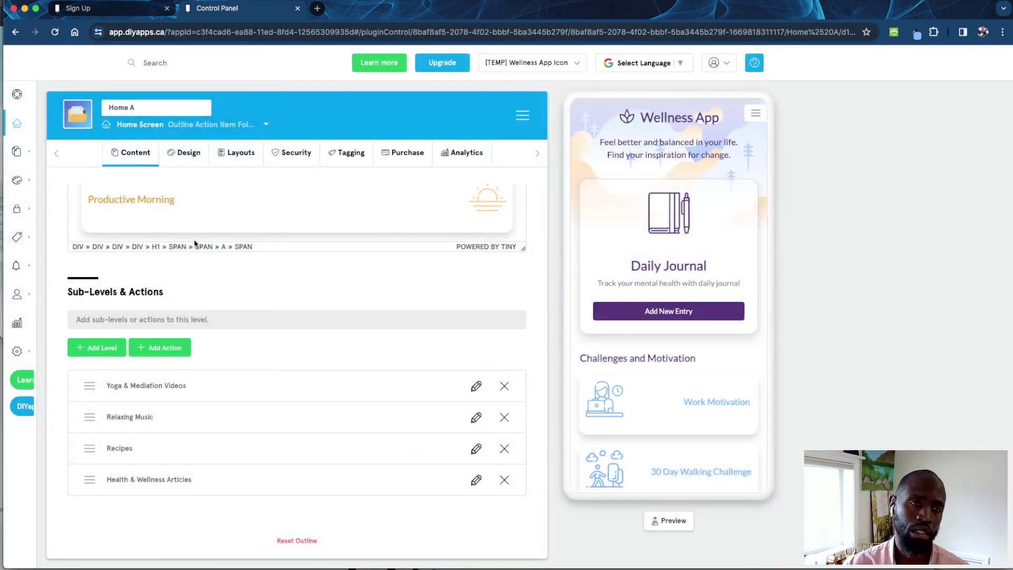
# - Look over the Home Screen's background design settings and browse its available layouts
pyautogui.click(183, 154)
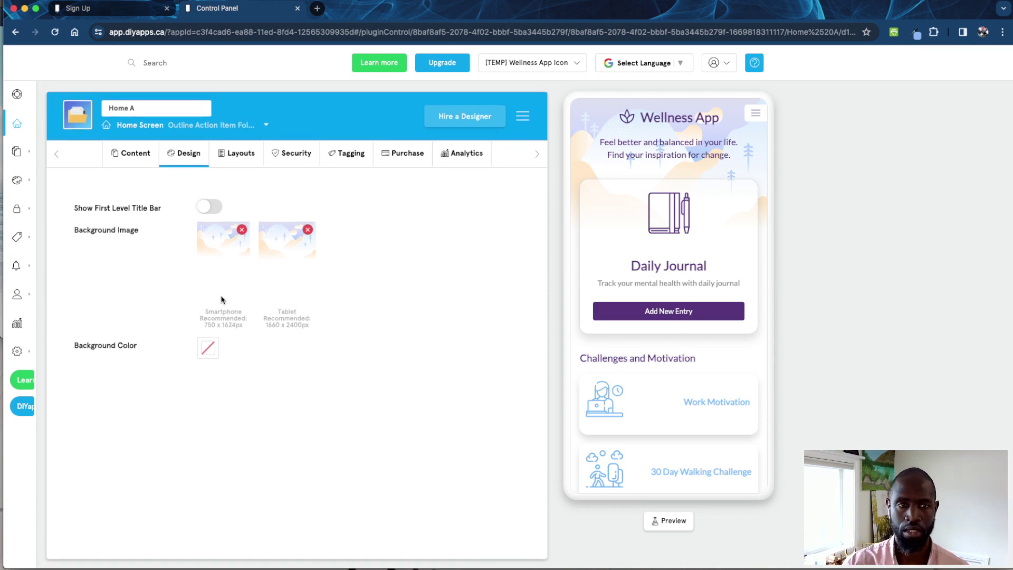
pyautogui.click(236, 153)
pyautogui.scroll(-3, 387, 350)
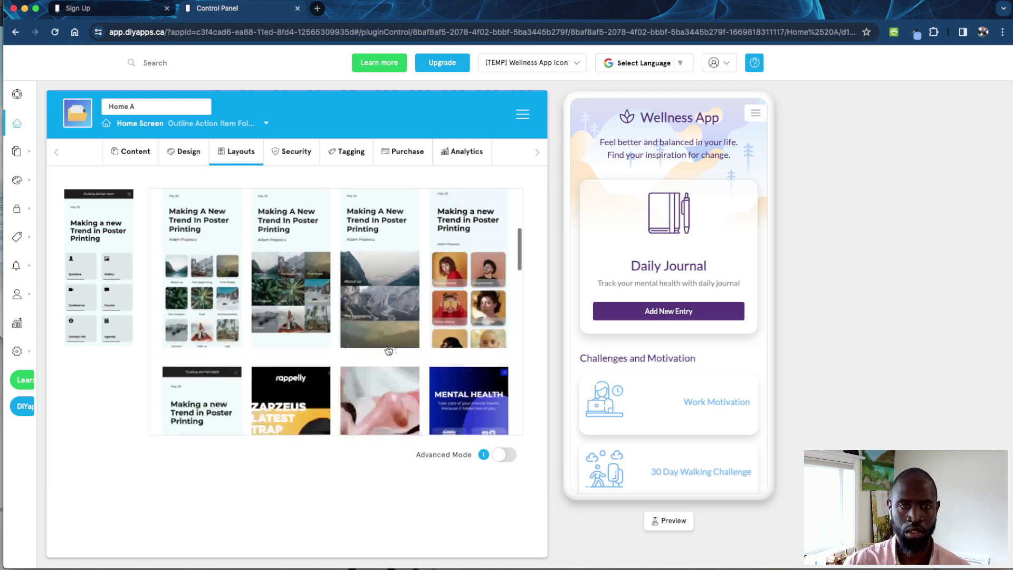
# - Browse the remaining Home Screen layout thumbnails, including the custom layouts at the end of the gallery
pyautogui.scroll(-1, 387, 350)
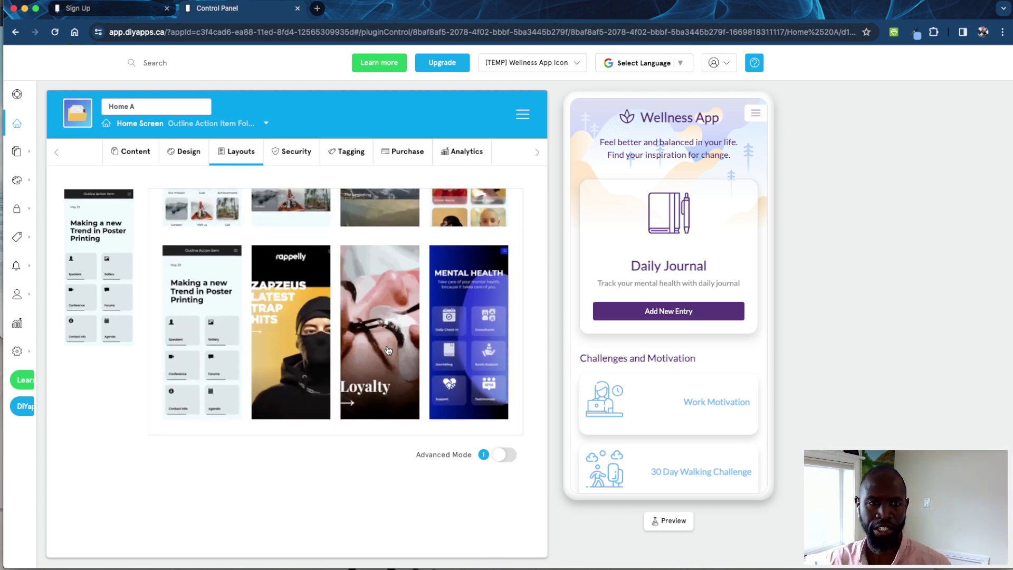
pyautogui.scroll(-3, 364, 362)
pyautogui.scroll(-8, 364, 362)
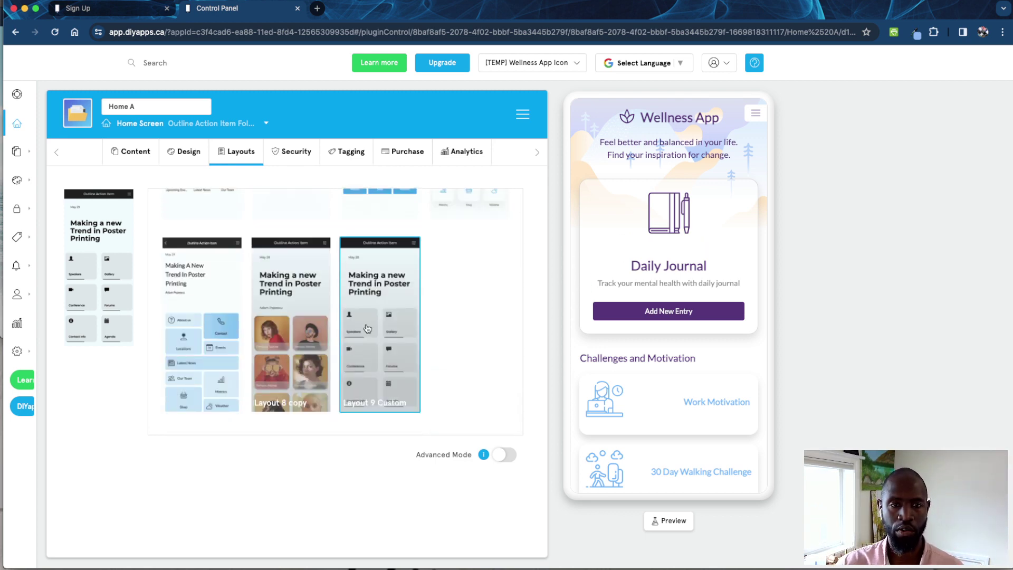
pyautogui.scroll(10, 373, 373)
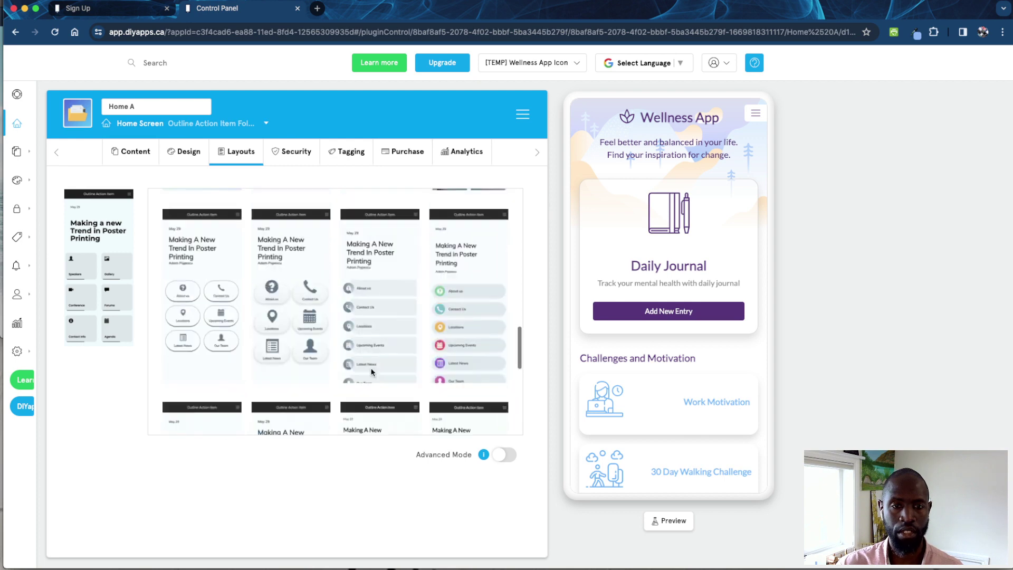
pyautogui.scroll(5, 287, 348)
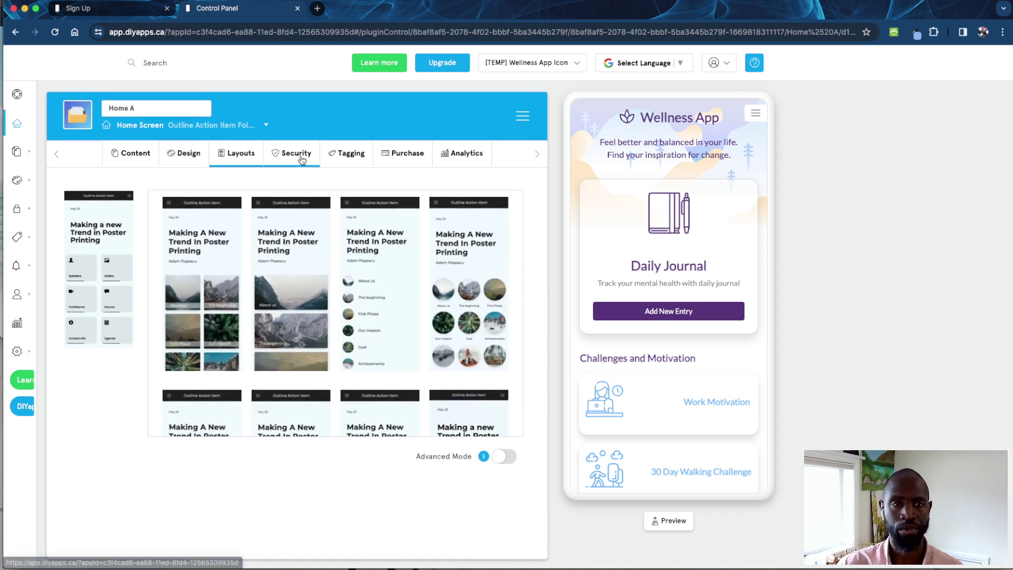
# - Review the Home Screen's Security, Tagging, Purchase and Analytics settings without changing anything
pyautogui.click(301, 159)
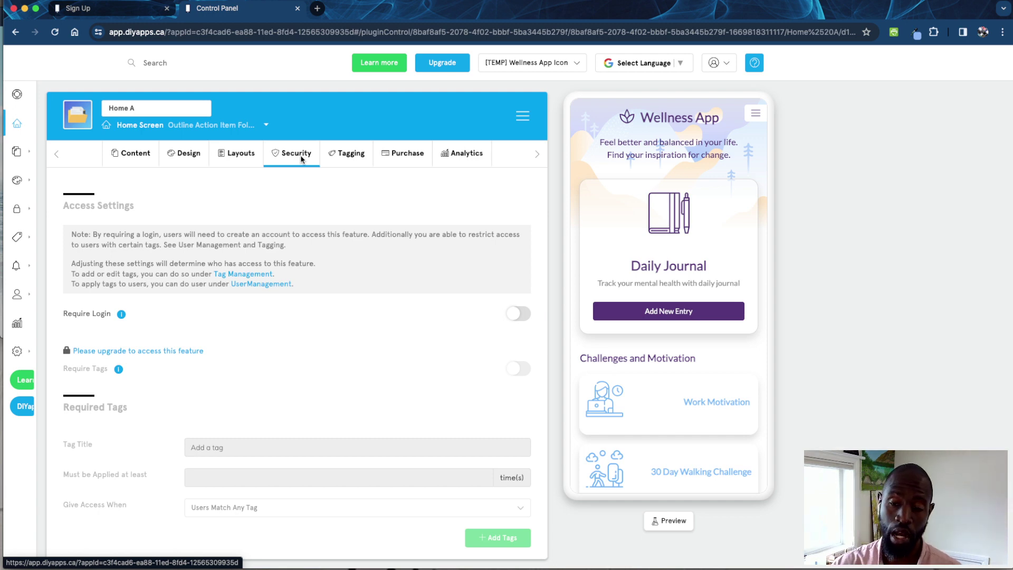
pyautogui.click(324, 156)
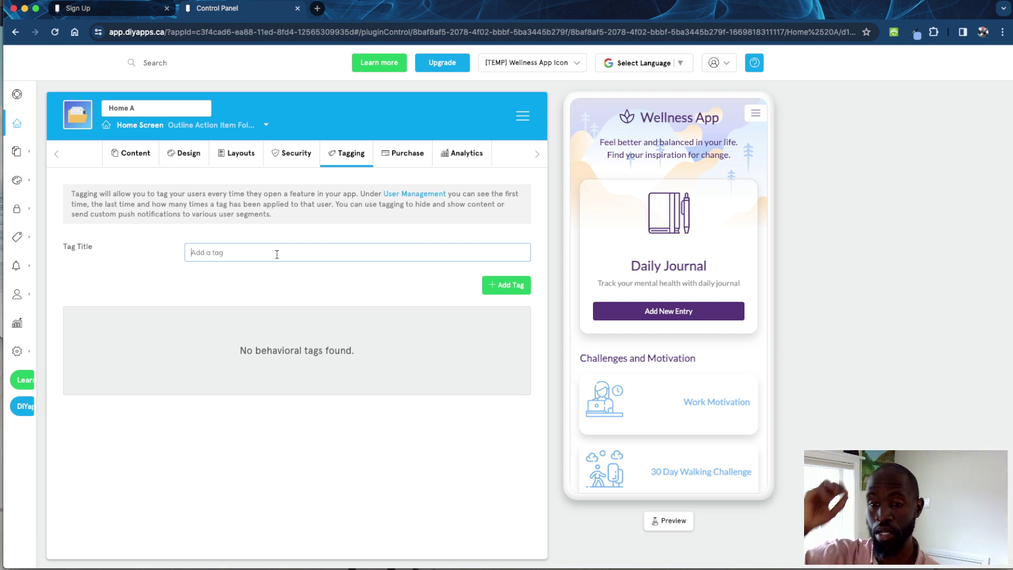
pyautogui.click(395, 164)
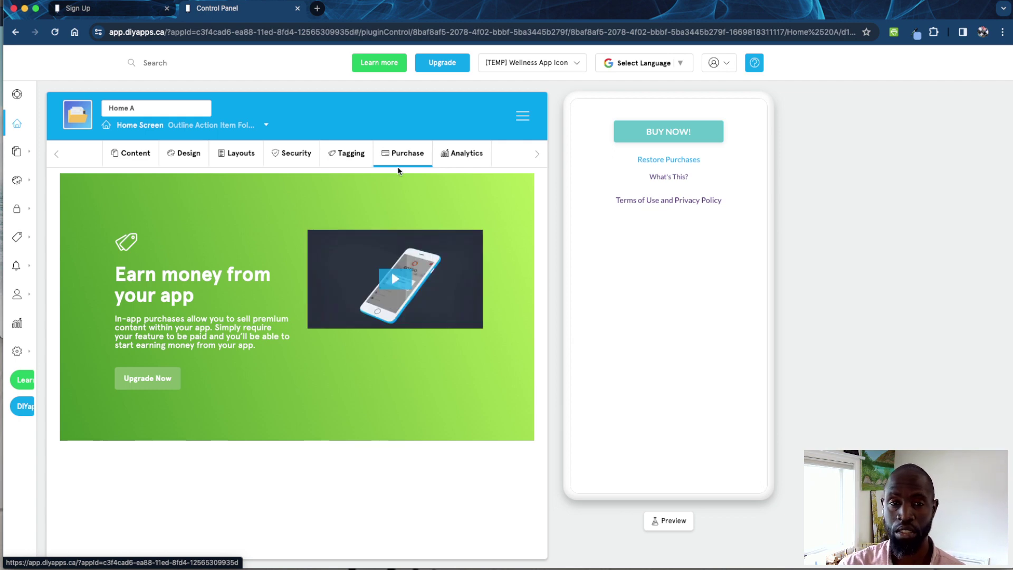
pyautogui.click(448, 158)
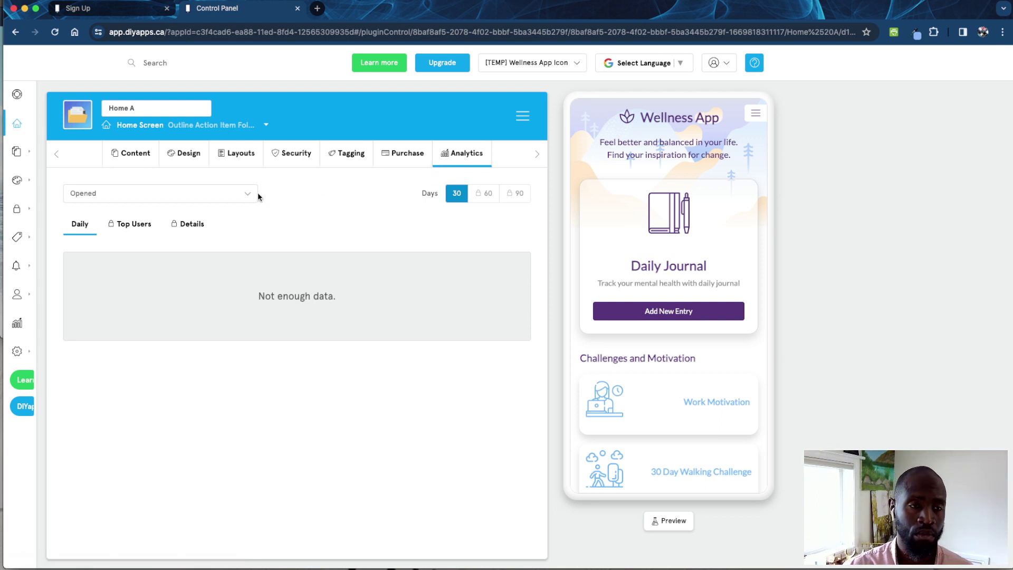
# - Open My Features under App Components and look through the app's current features and the Wellness App preview
pyautogui.moveTo(27, 156)
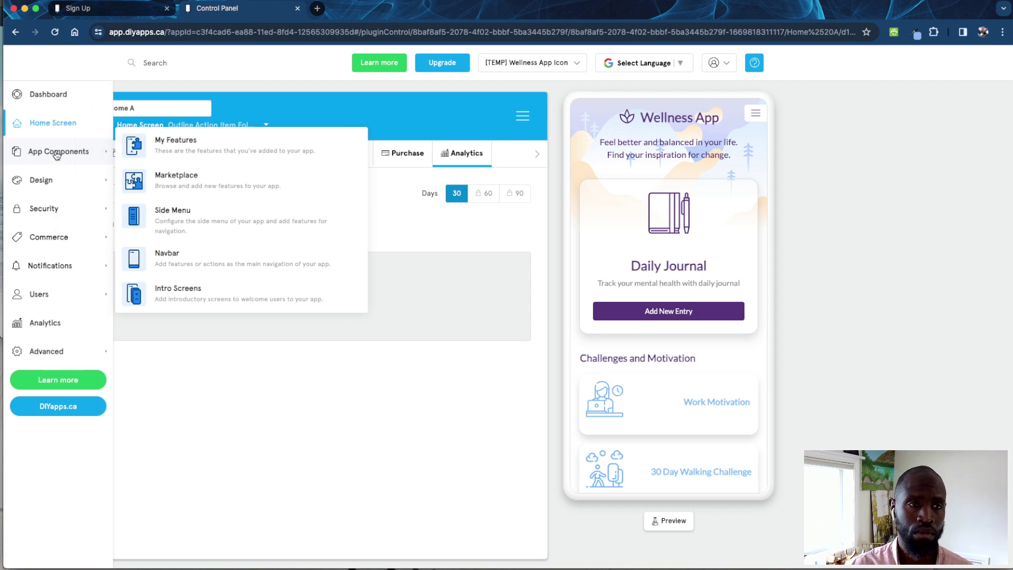
pyautogui.click(171, 152)
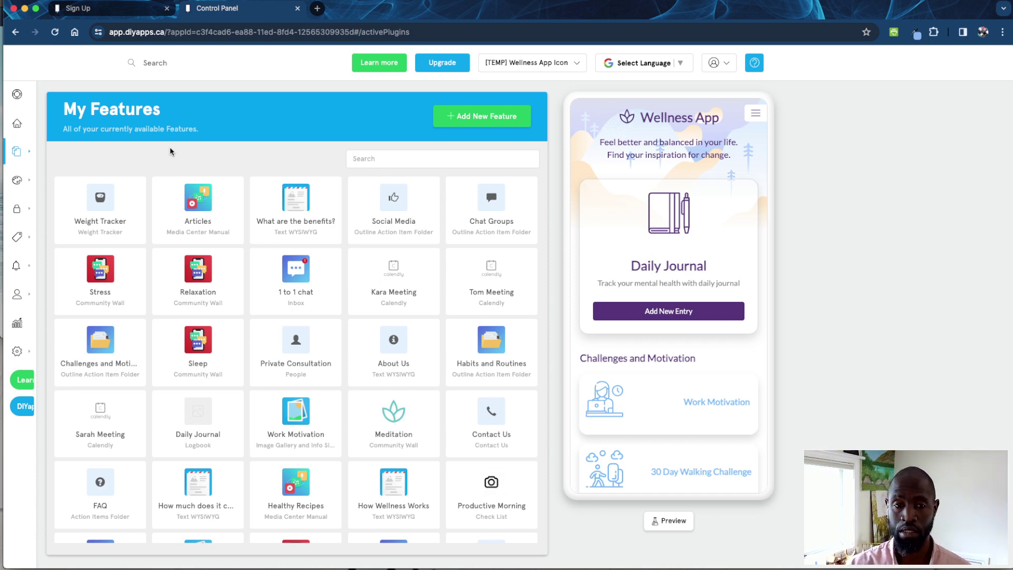
pyautogui.scroll(-5, 187, 312)
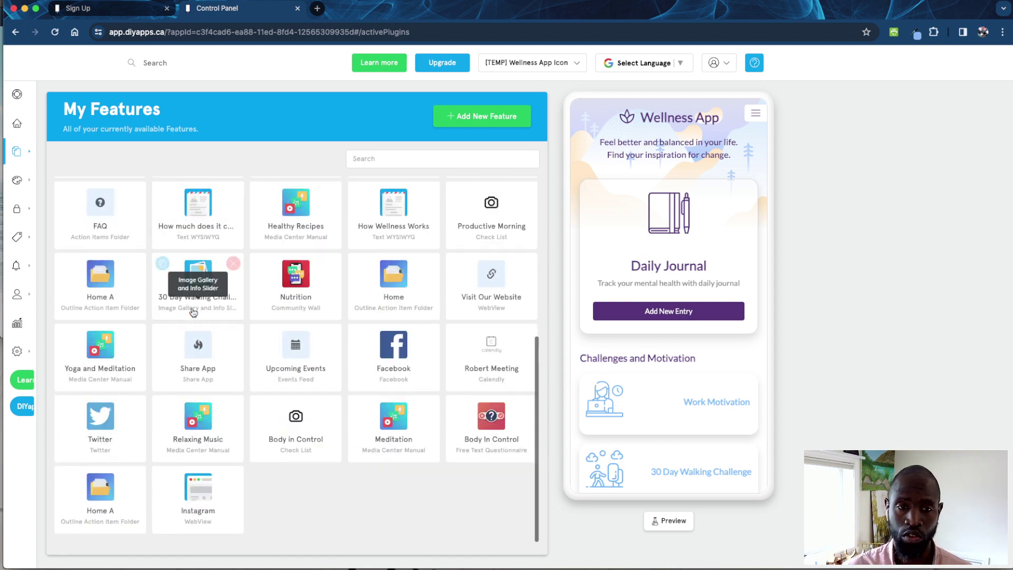
pyautogui.scroll(5, 189, 312)
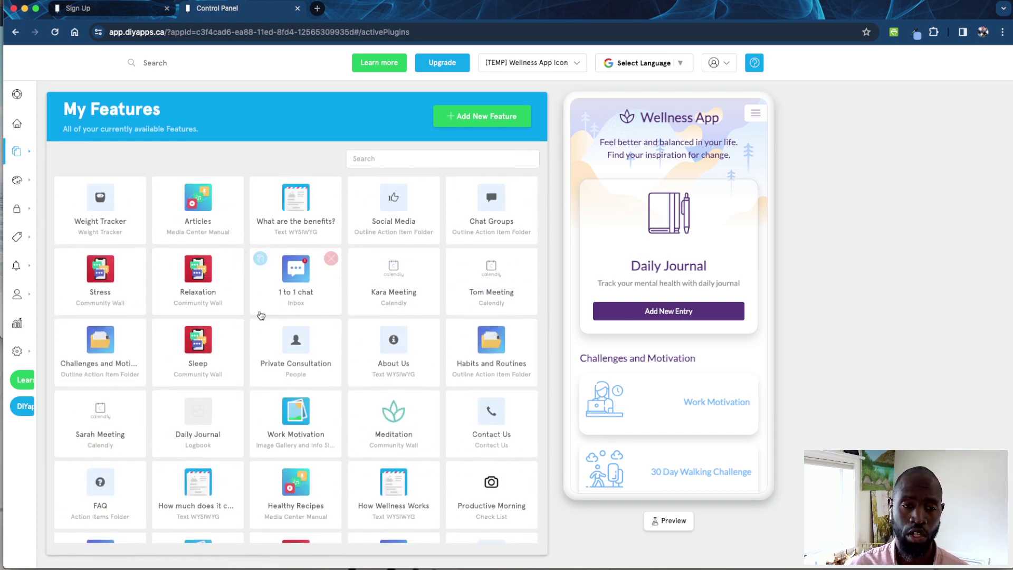
pyautogui.scroll(-5, 249, 335)
pyautogui.scroll(5, 247, 336)
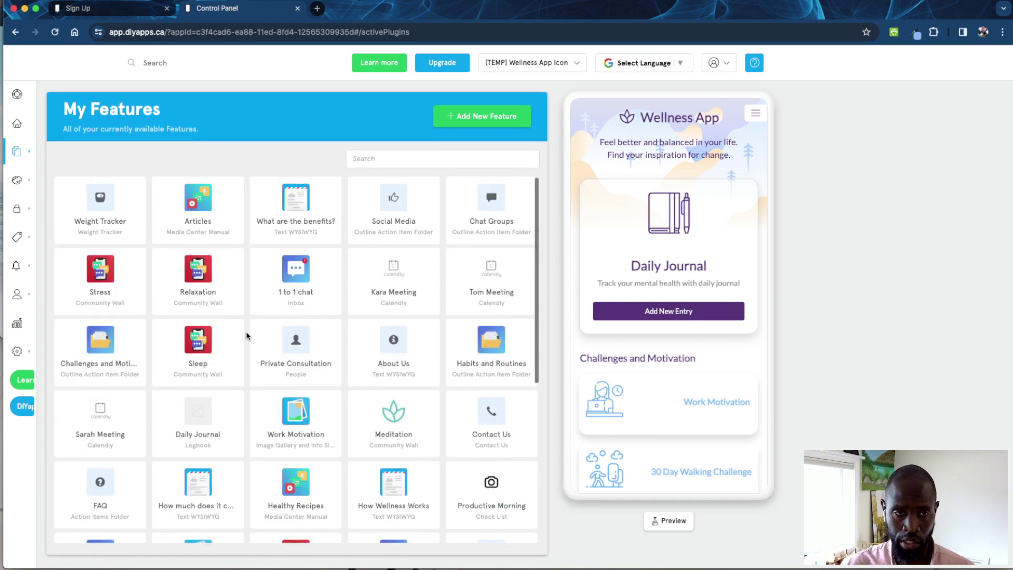
pyautogui.scroll(-5, 596, 335)
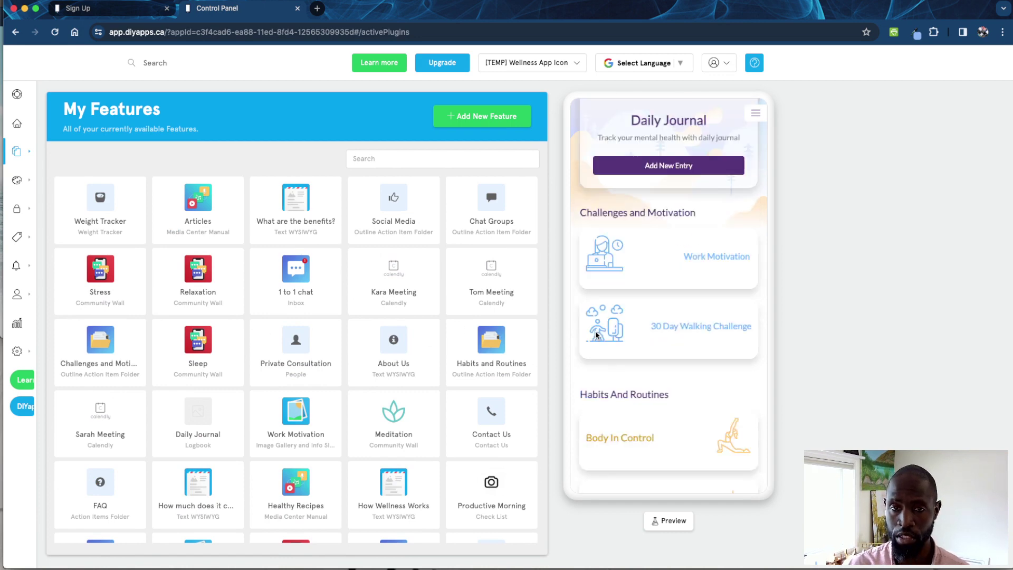
pyautogui.scroll(5, 596, 333)
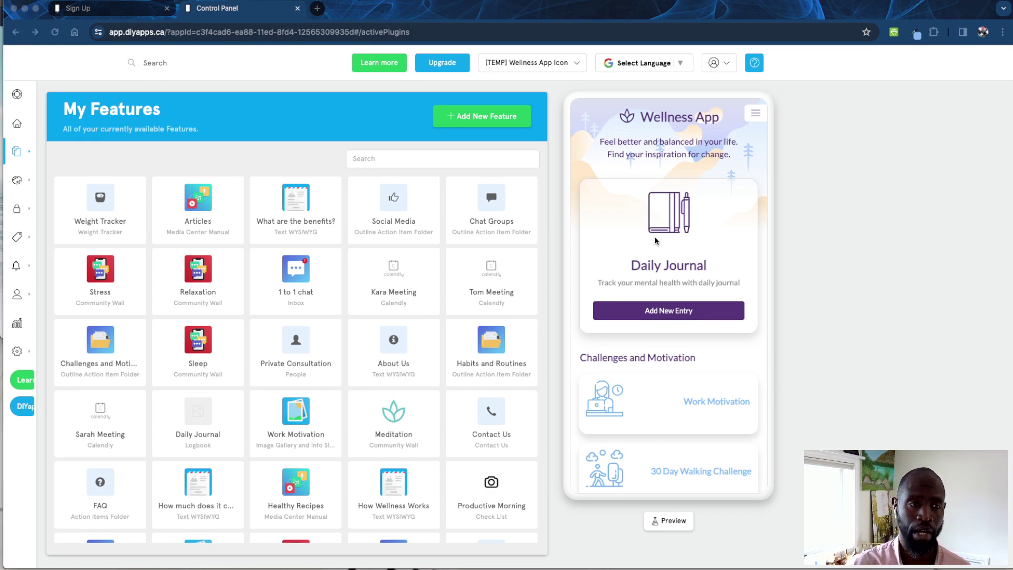
pyautogui.click(952, 233)
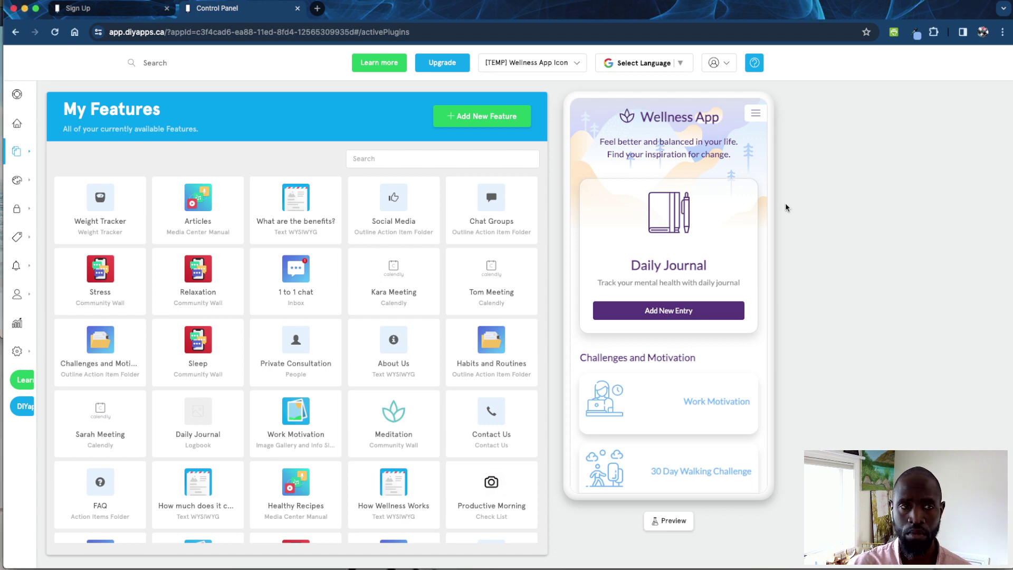
# - Open the Marketplace under App Components and browse the features that can be added to the app
pyautogui.moveTo(33, 158)
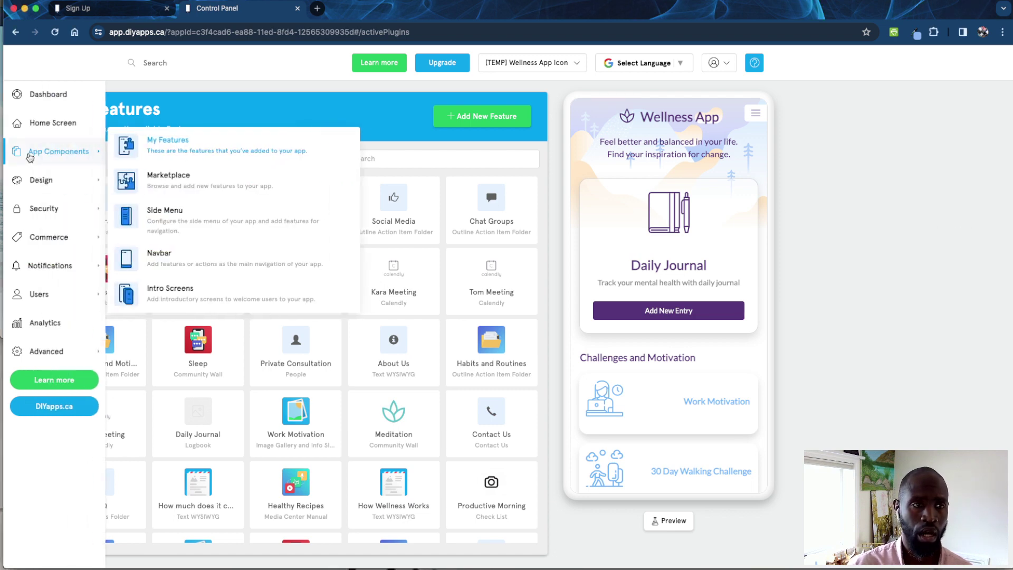
pyautogui.click(189, 186)
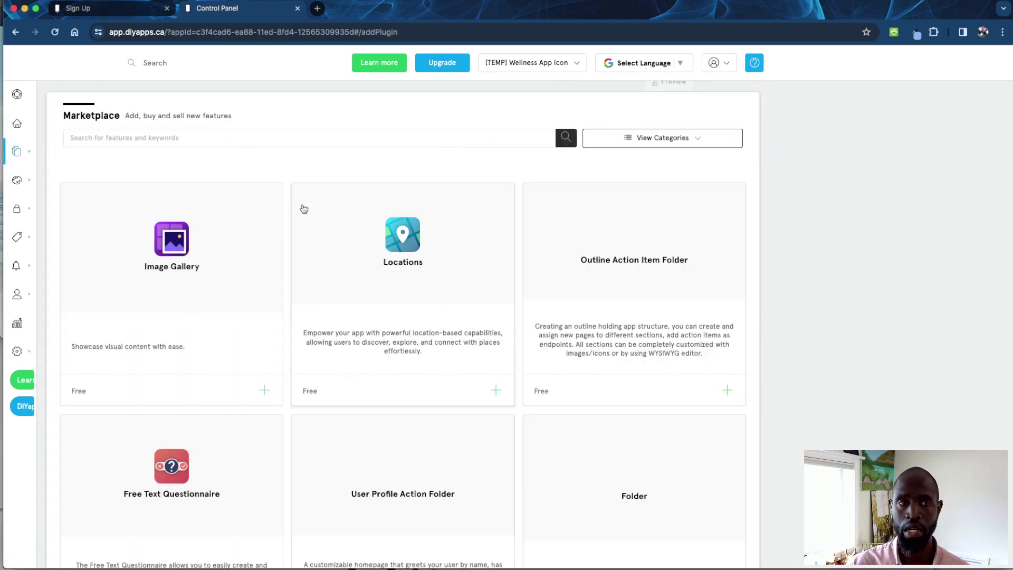
pyautogui.scroll(-12, 278, 240)
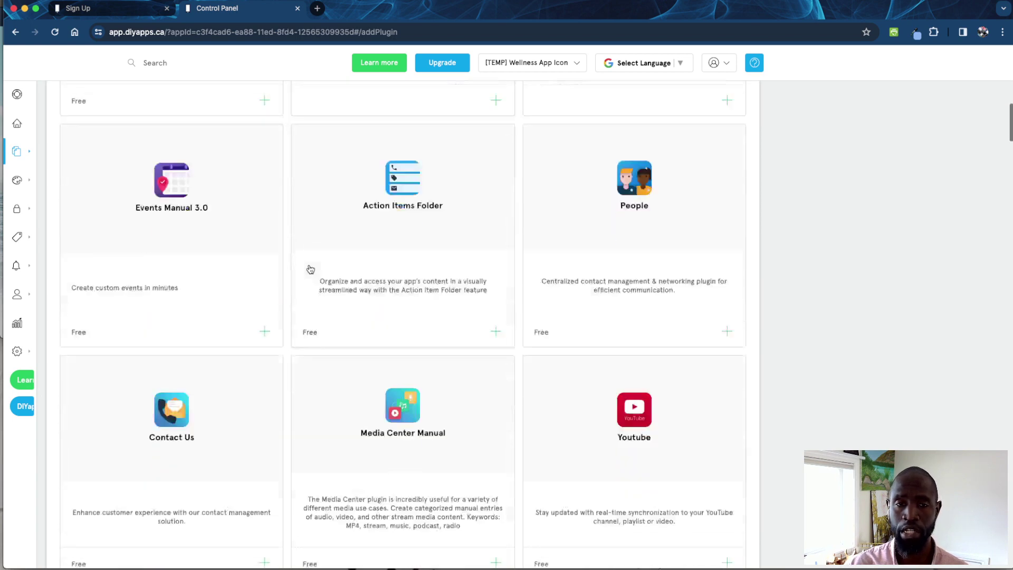
pyautogui.scroll(-10, 310, 270)
# - Open the Side Menu settings, compare its entries with the preview, and view the existing features available without adding any
pyautogui.moveTo(58, 180)
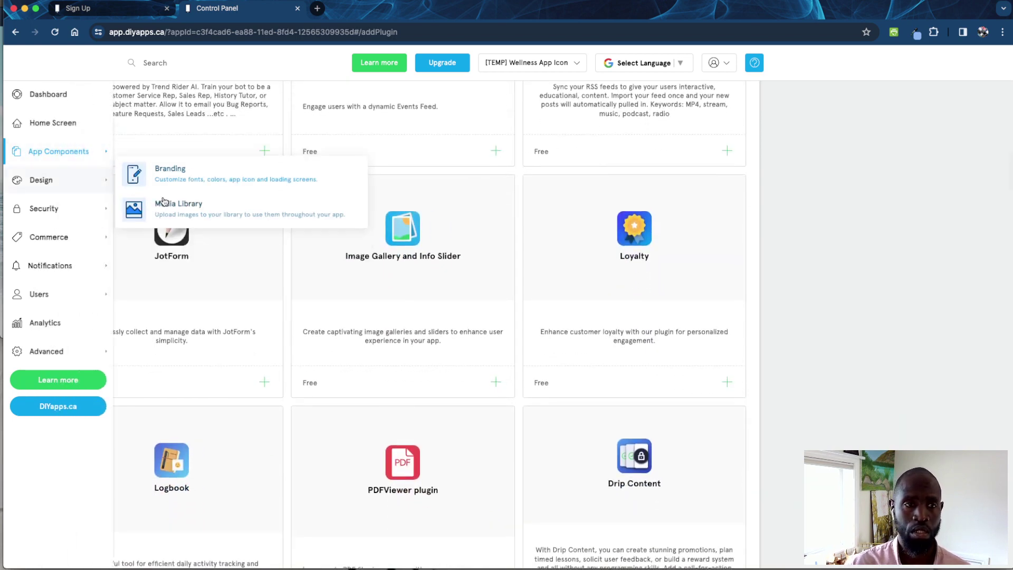
pyautogui.moveTo(75, 158)
pyautogui.click(162, 221)
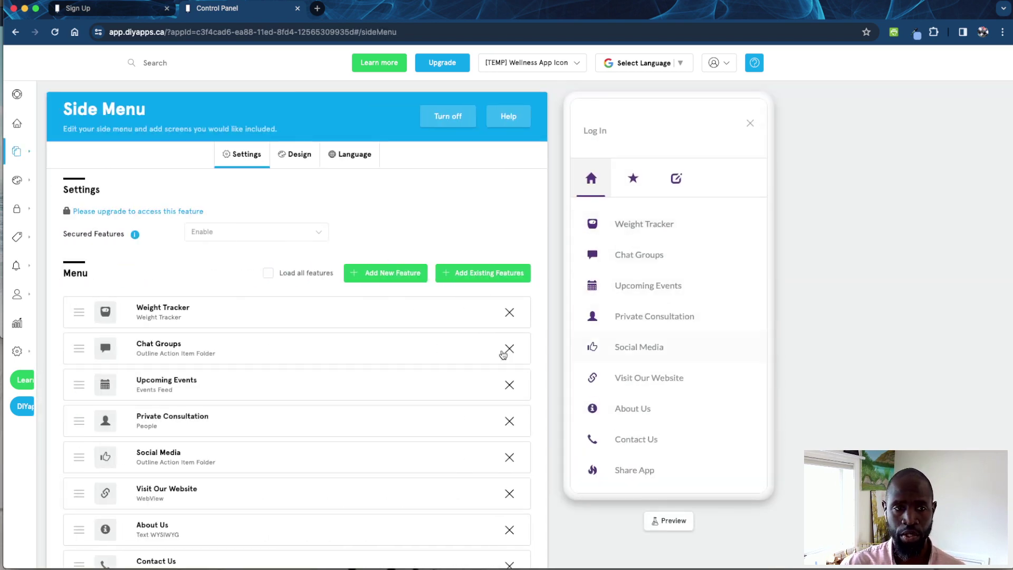
pyautogui.scroll(-2, 432, 339)
pyautogui.scroll(2, 432, 339)
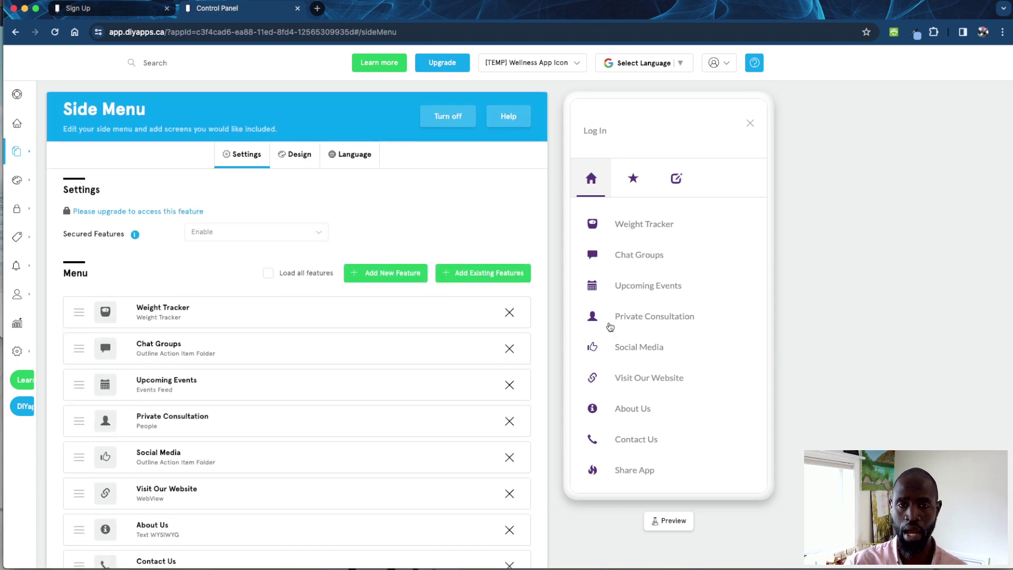
pyautogui.scroll(-3, 620, 319)
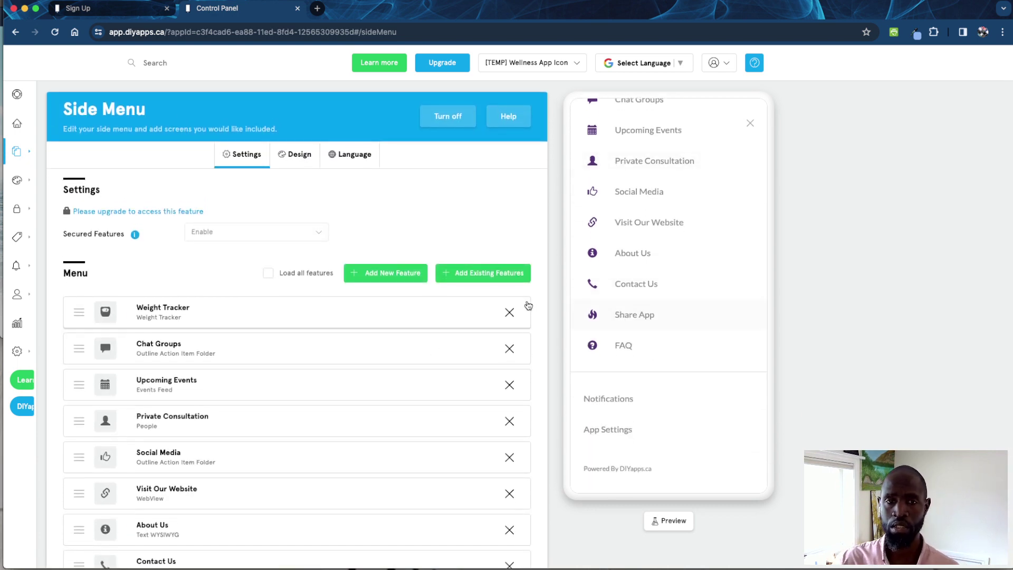
pyautogui.click(486, 281)
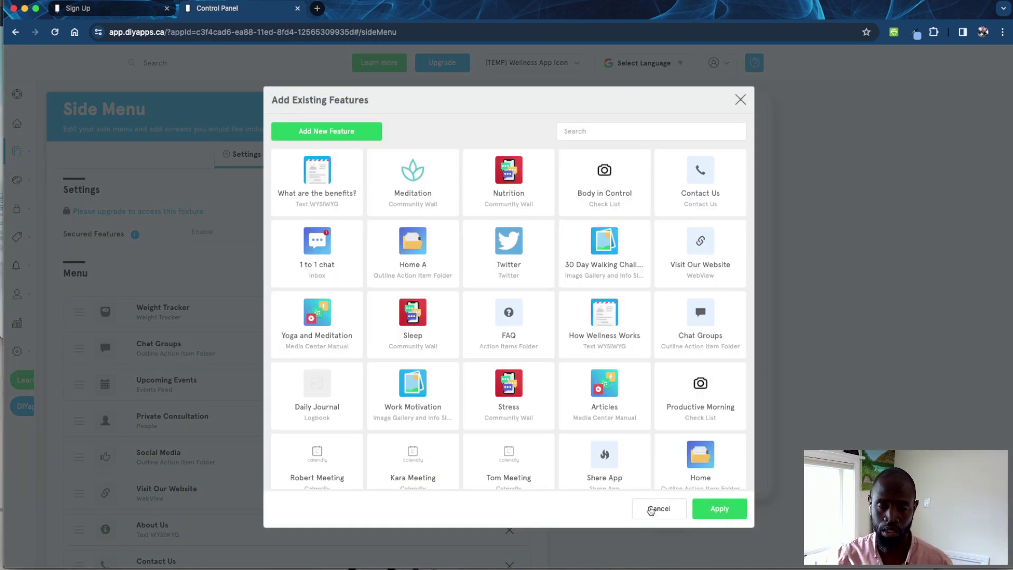
pyautogui.click(652, 509)
pyautogui.scroll(3, 620, 319)
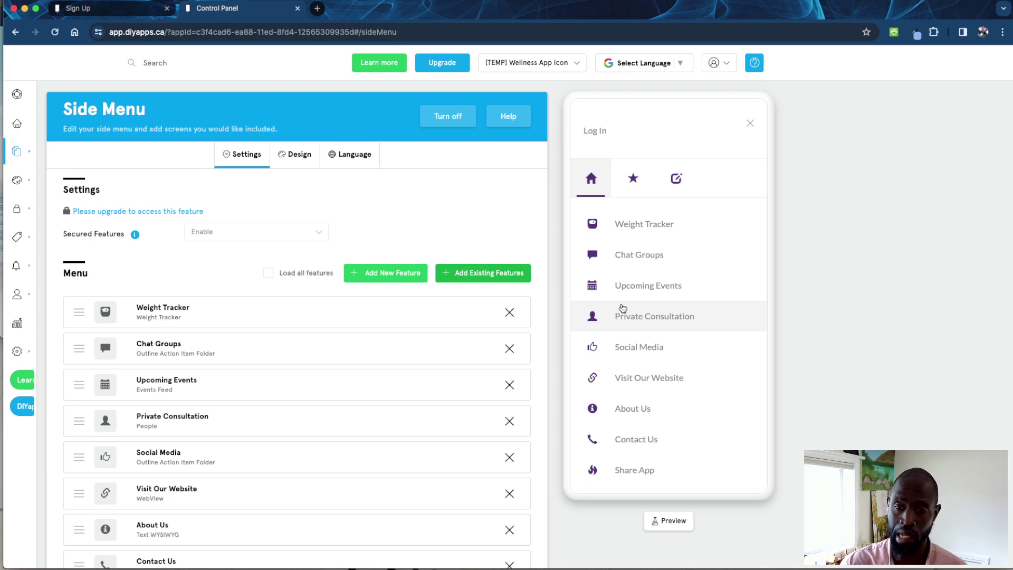
# - Open the Navbar settings, turn the navbar on to view its actions and preview, and turn it off again
pyautogui.moveTo(45, 157)
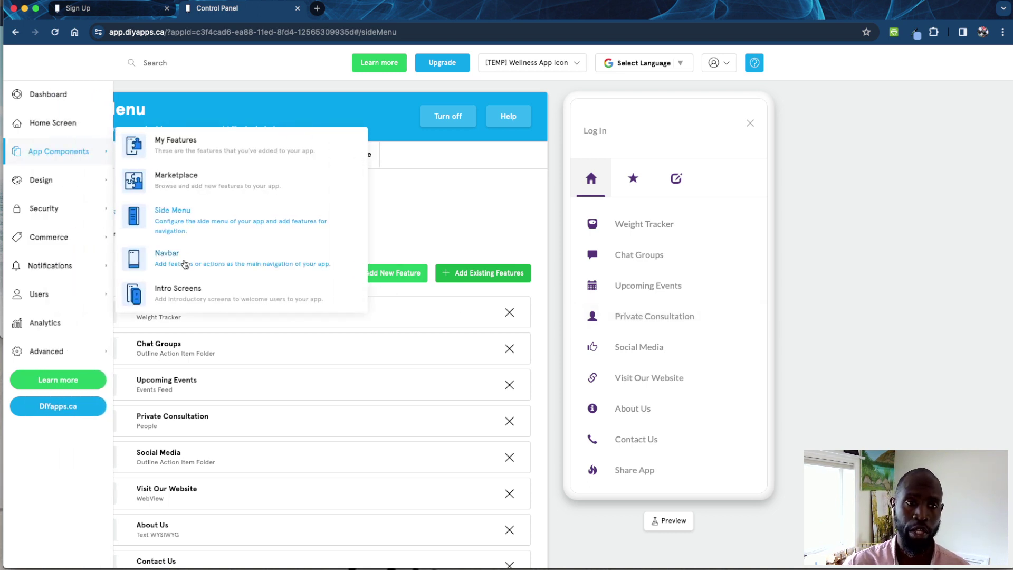
pyautogui.click(184, 263)
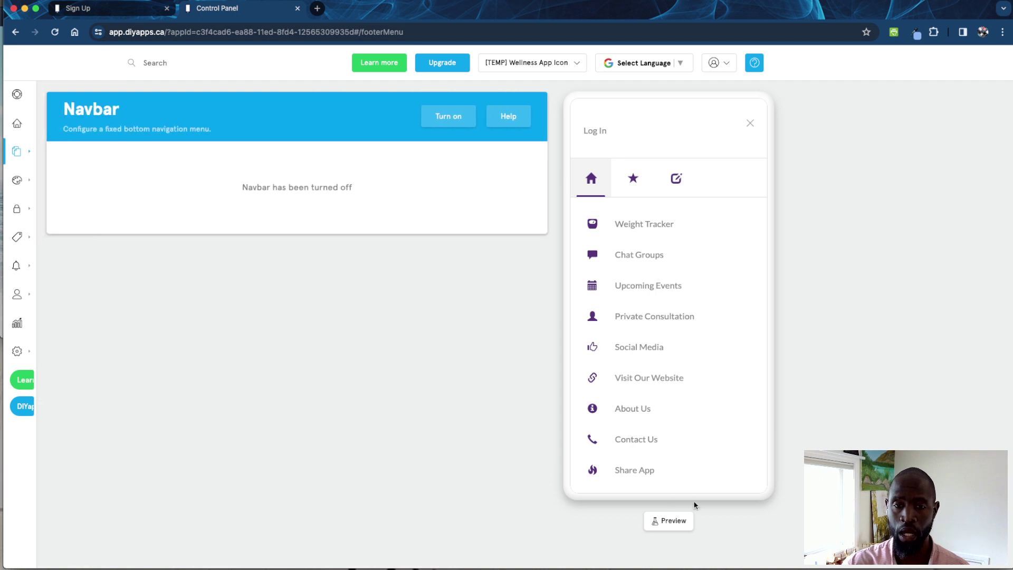
pyautogui.click(449, 124)
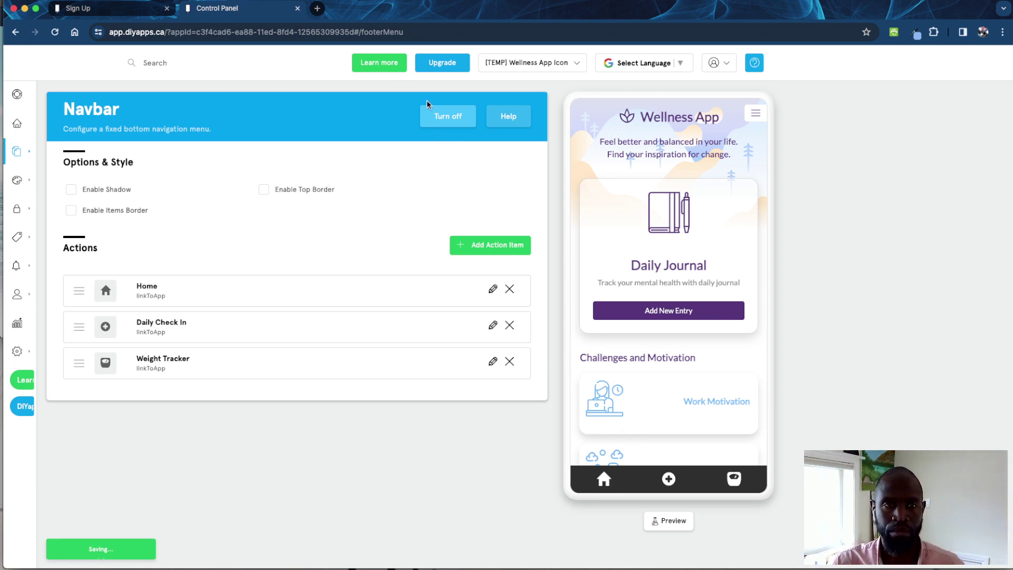
pyautogui.click(442, 115)
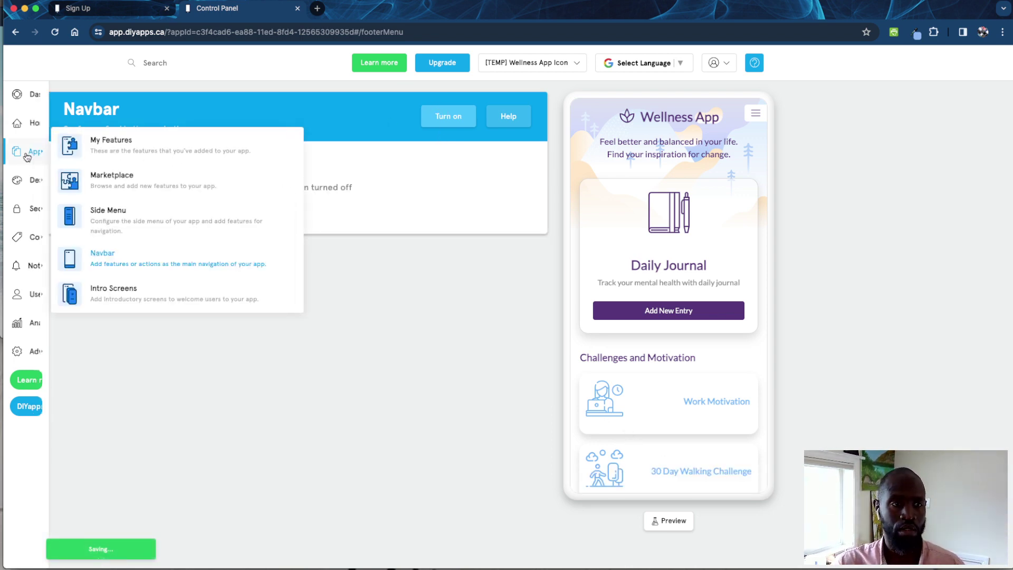
# - Open the Intro Screens page under App Components and look it over
pyautogui.moveTo(32, 167)
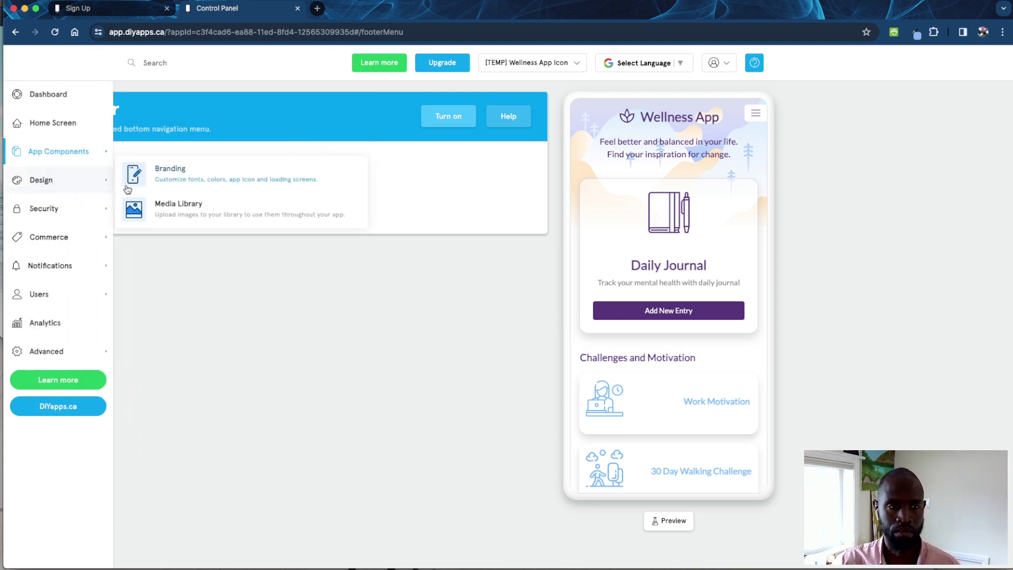
pyautogui.moveTo(83, 151)
pyautogui.click(174, 291)
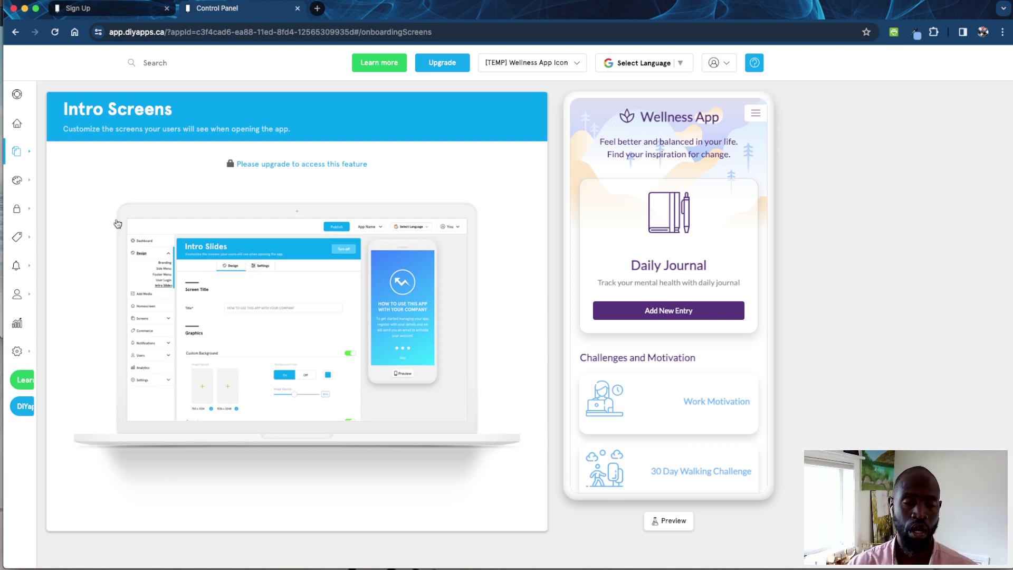
# - Open the app's Branding settings and examine the app icons, icon name, loading screen, fonts and colors
pyautogui.moveTo(35, 157)
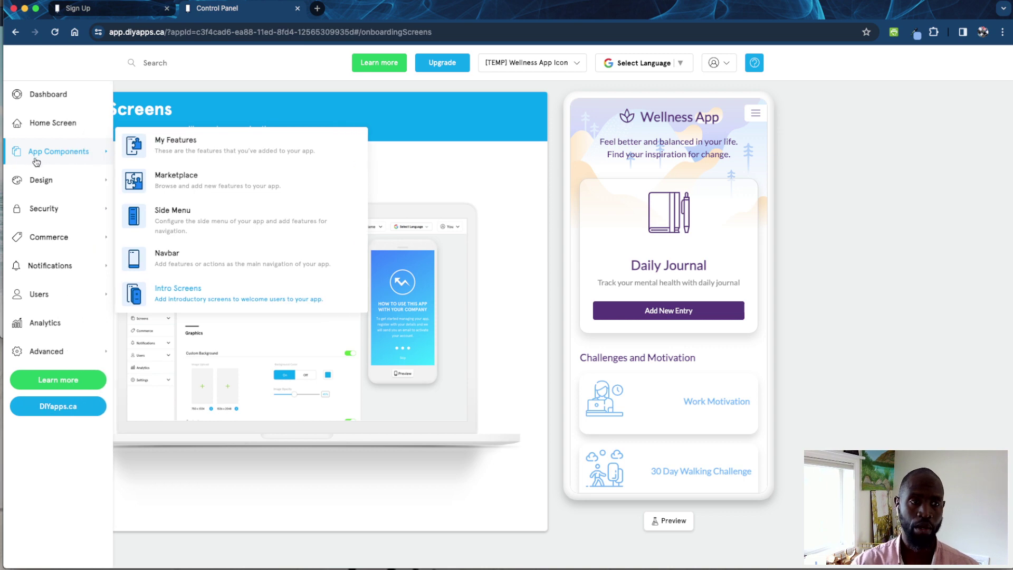
pyautogui.moveTo(39, 181)
pyautogui.click(181, 180)
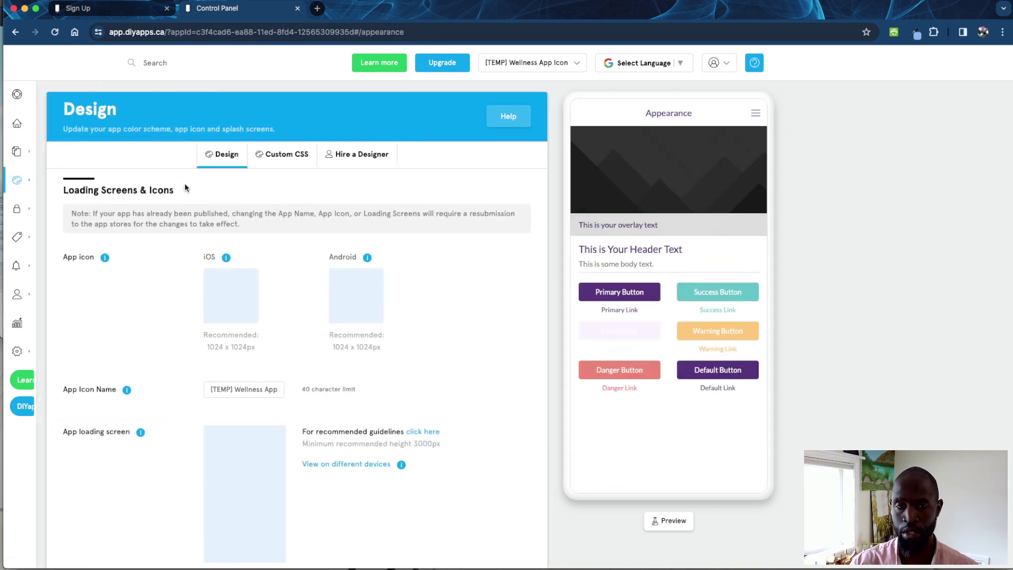
pyautogui.scroll(-3, 296, 351)
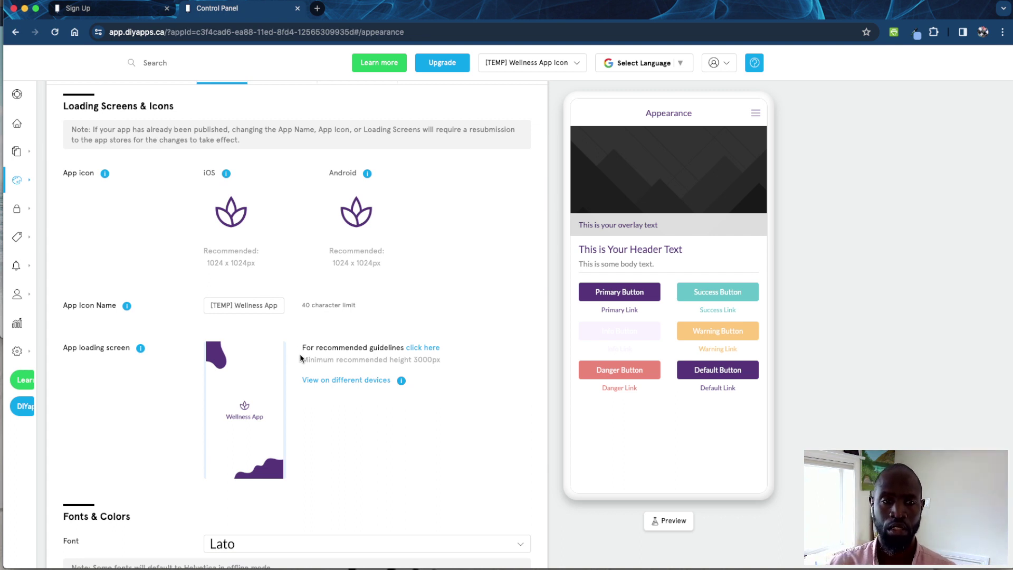
pyautogui.scroll(-5, 263, 406)
pyautogui.scroll(-2, 259, 370)
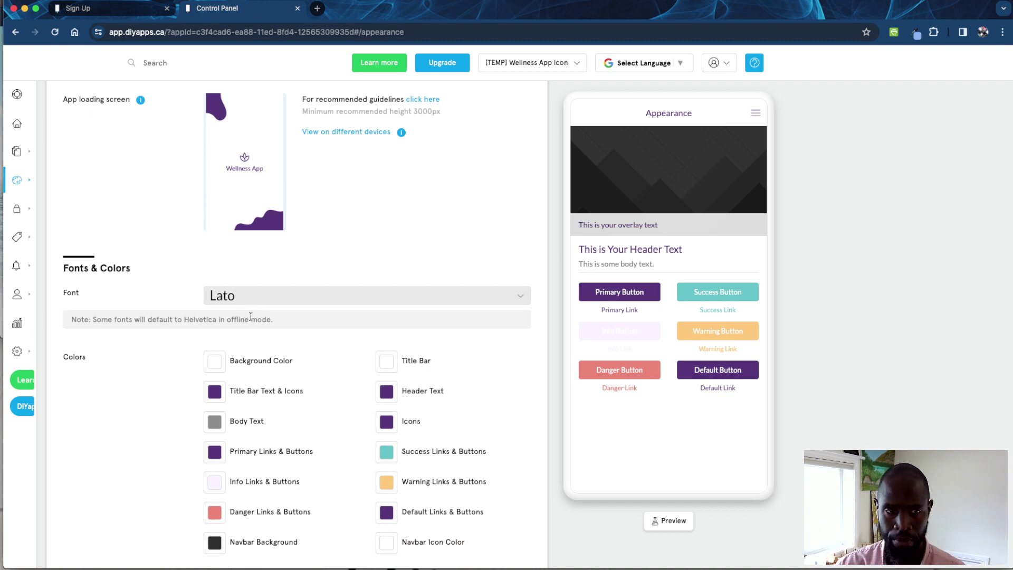
# - Examine the color settings, status bar color and preset themes in Branding, and view the other options available under Design
pyautogui.scroll(-3, 252, 365)
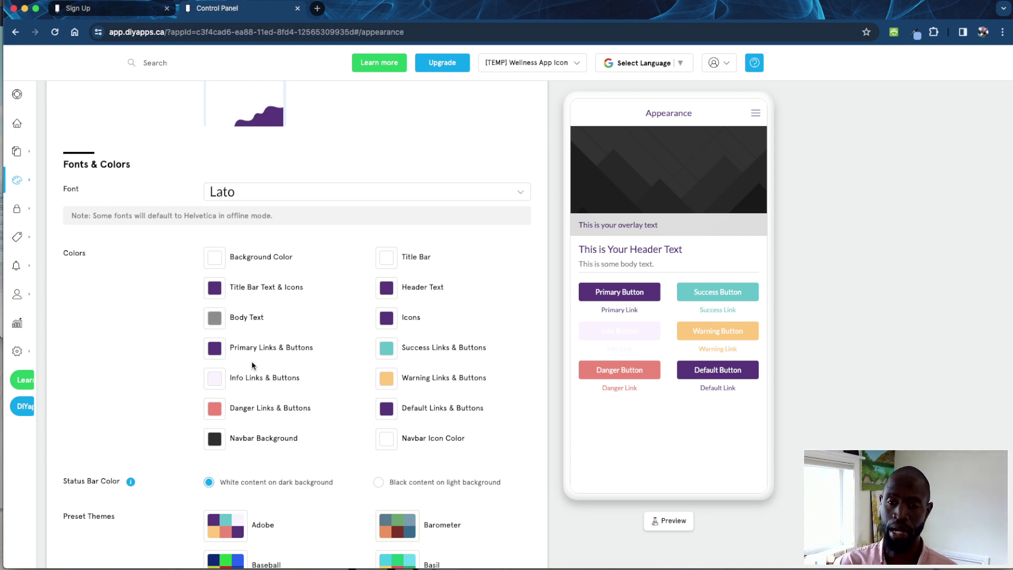
pyautogui.scroll(-12, 251, 363)
pyautogui.scroll(7, 226, 360)
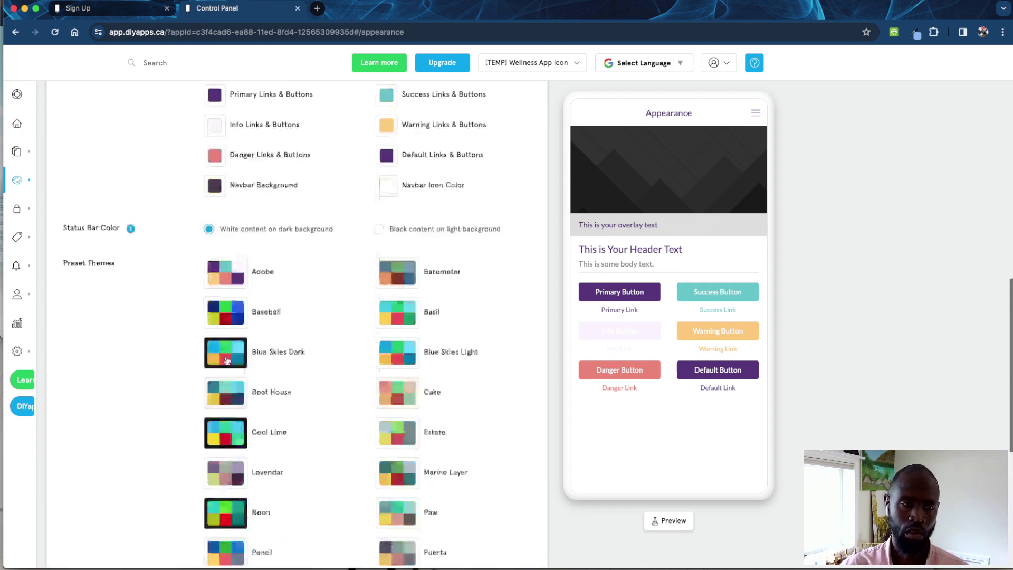
pyautogui.scroll(5, 227, 360)
pyautogui.moveTo(59, 181)
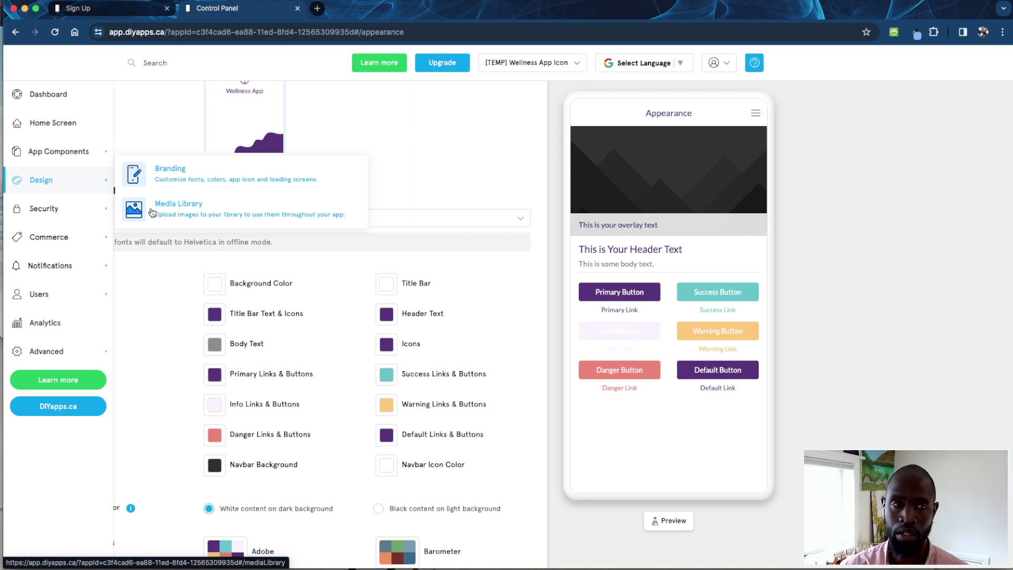
# - Open the Login Screen configuration under Security and view its design options and sign-in settings
pyautogui.moveTo(87, 211)
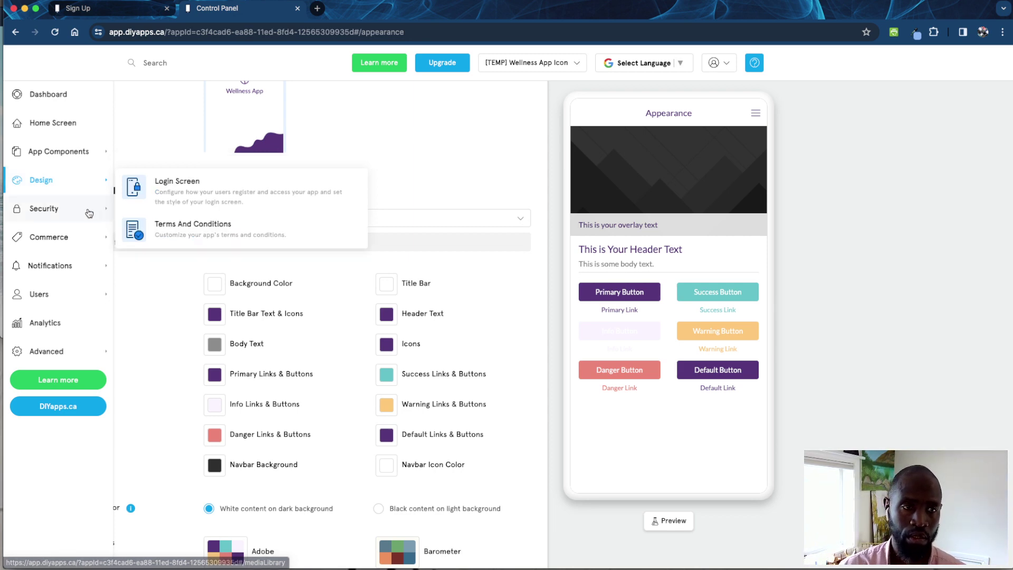
pyautogui.click(174, 191)
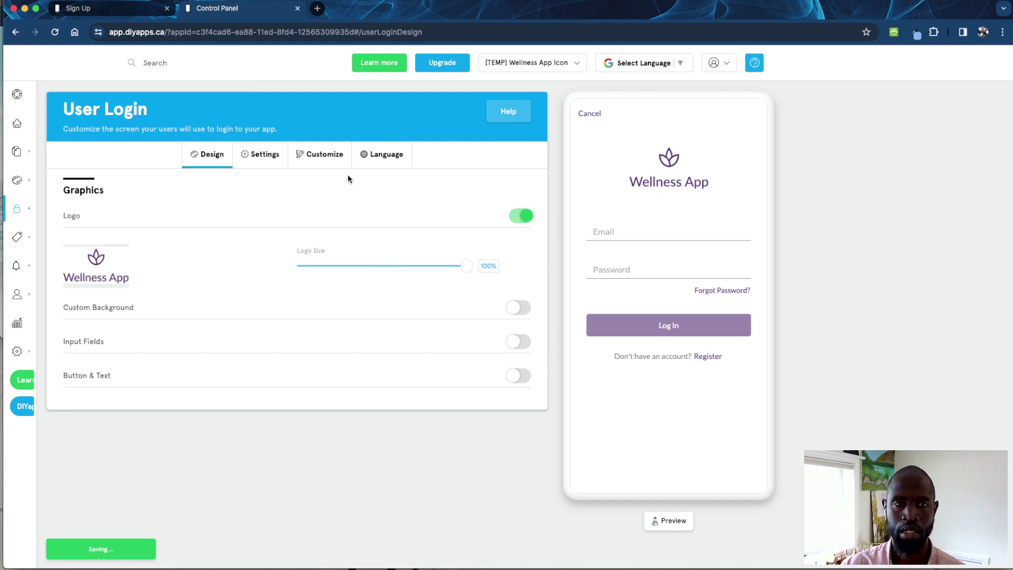
pyautogui.click(316, 161)
pyautogui.click(269, 155)
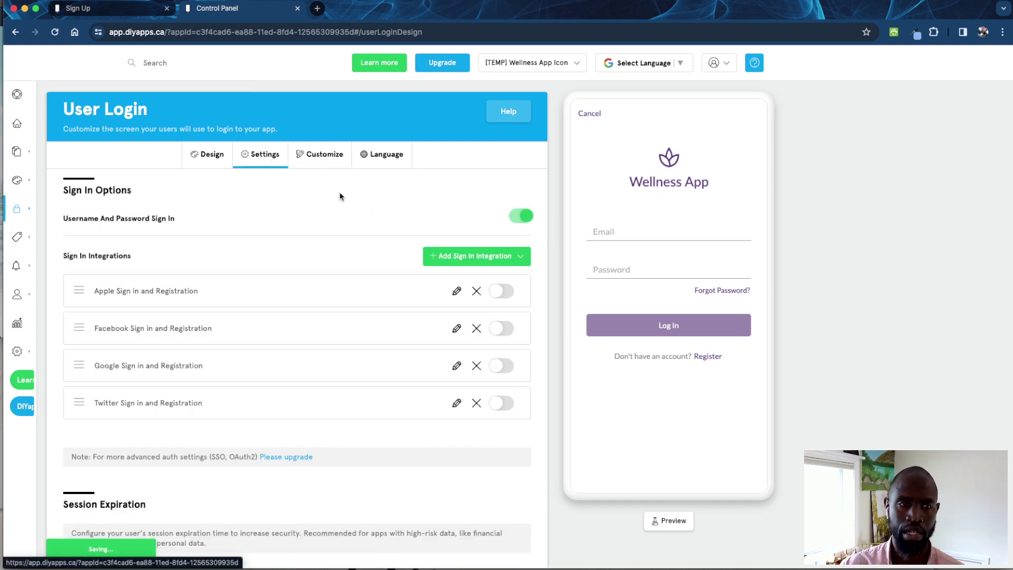
# - Enable the Apple, Facebook, Google and Twitter sign-in integrations for the login screen
pyautogui.click(501, 291)
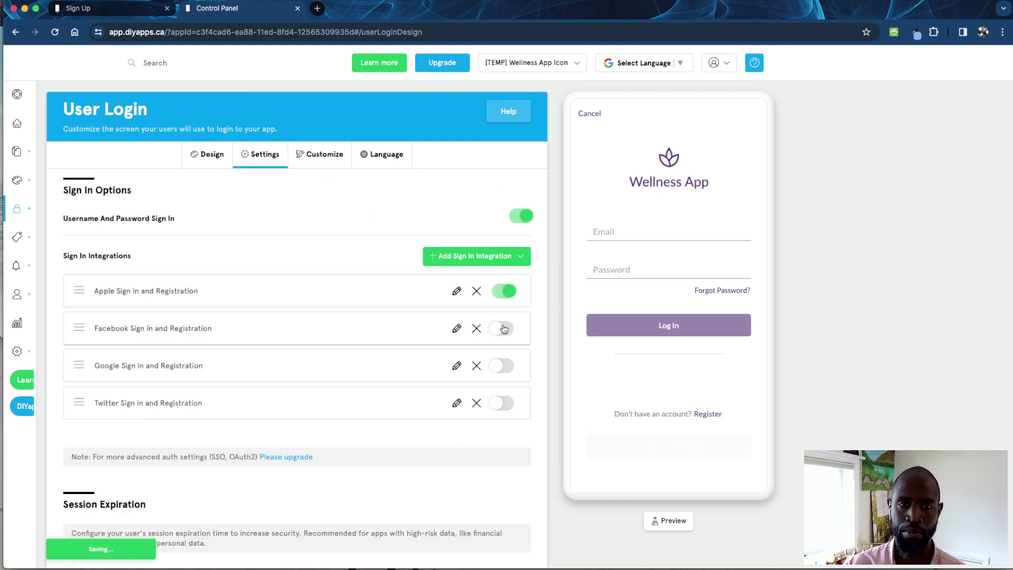
pyautogui.click(503, 328)
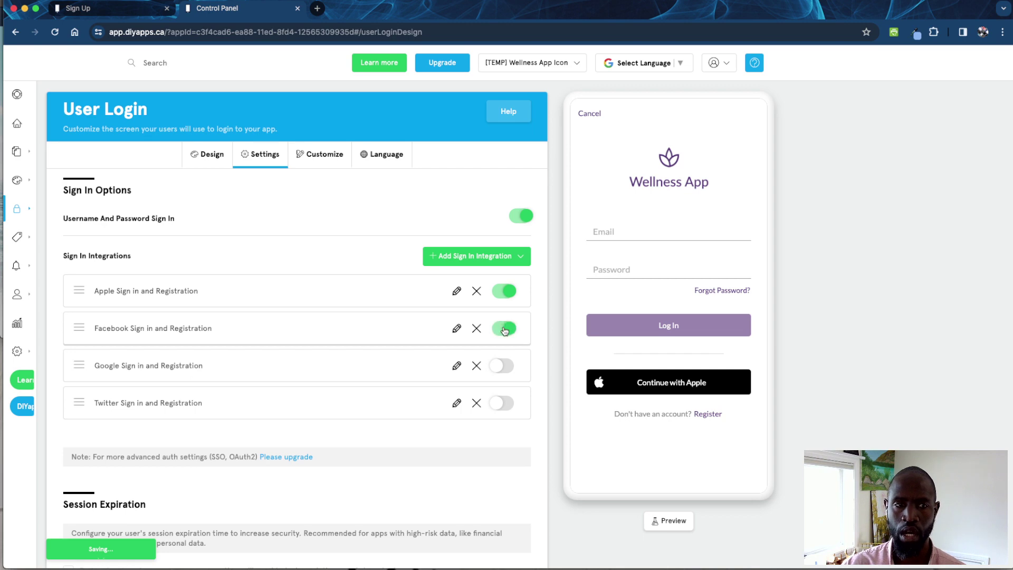
pyautogui.click(504, 365)
pyautogui.click(501, 402)
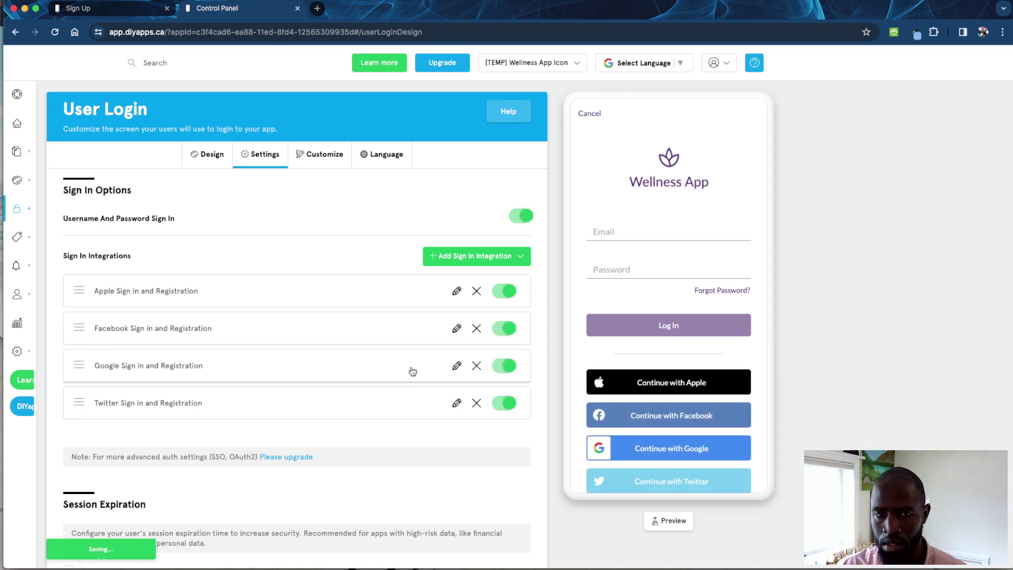
# - Disable all four social sign-in integrations on the login screen again
pyautogui.click(504, 329)
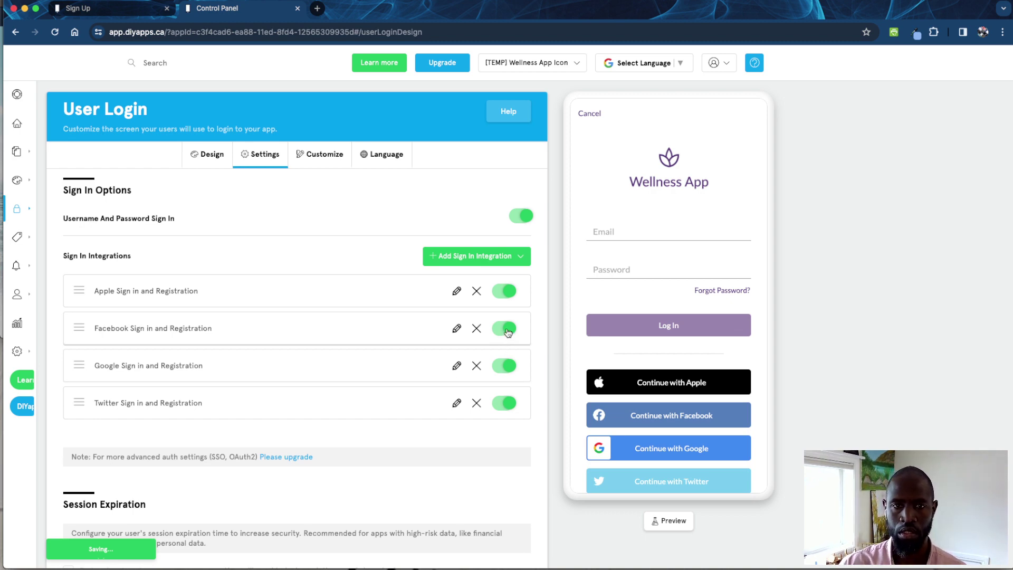
pyautogui.click(504, 291)
pyautogui.click(504, 365)
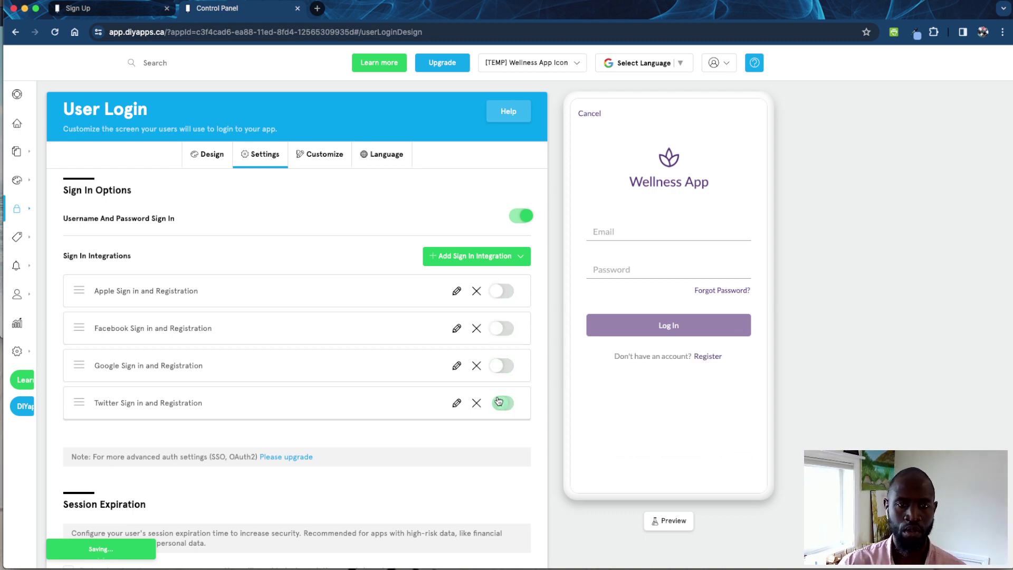
pyautogui.click(503, 403)
# - View the login screen's Customize and Language options and return to its Design options
pyautogui.click(322, 167)
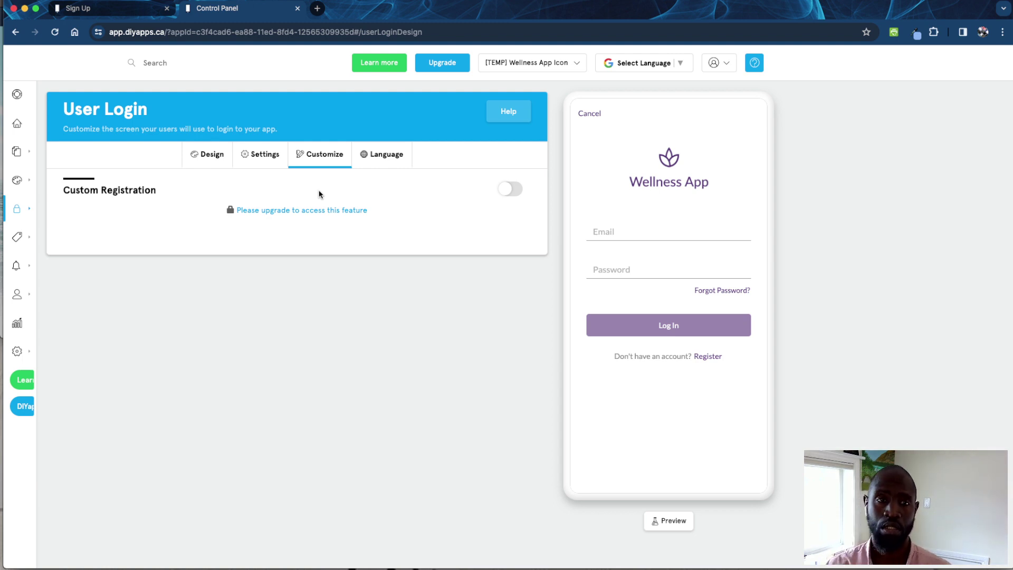
pyautogui.click(375, 159)
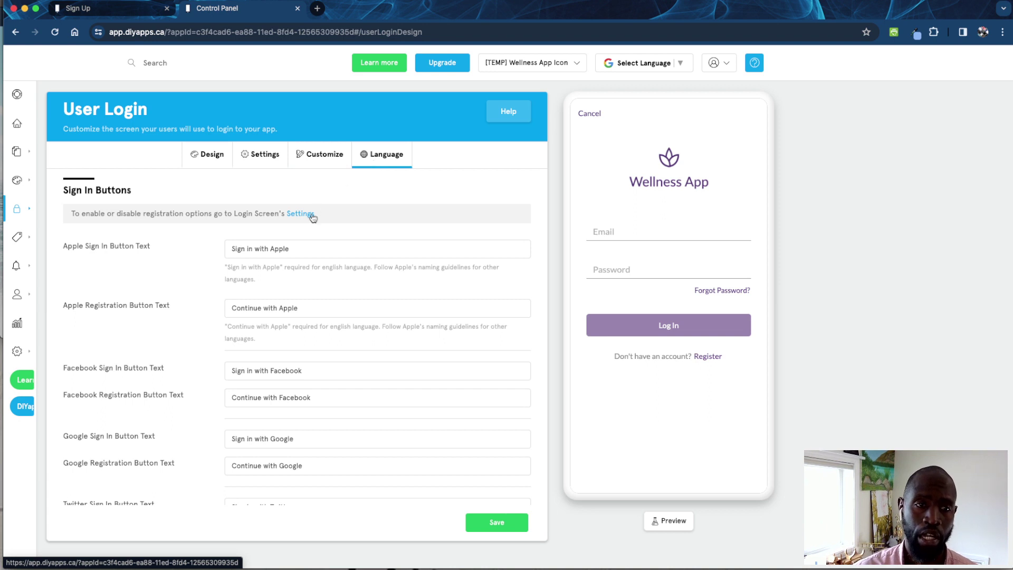
pyautogui.click(209, 161)
# - Look over the options offered under Security, Commerce, Notifications and Users without opening any of them
pyautogui.moveTo(58, 214)
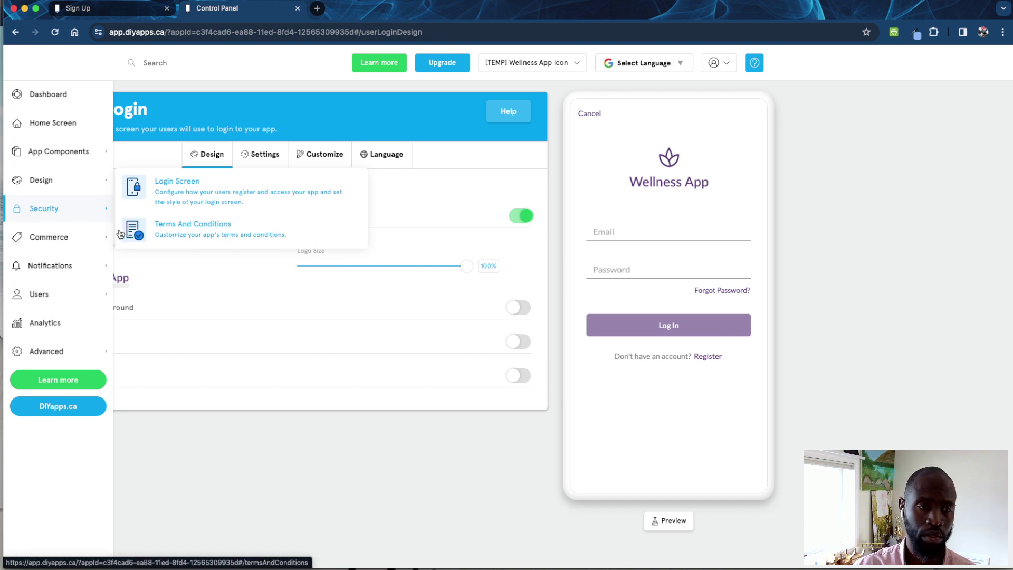
pyautogui.moveTo(79, 240)
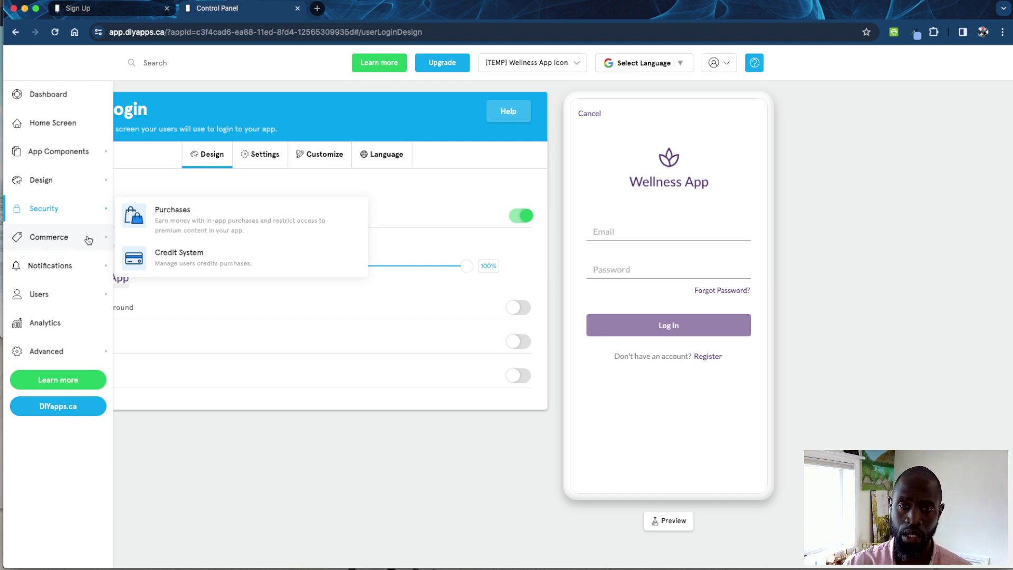
pyautogui.moveTo(77, 268)
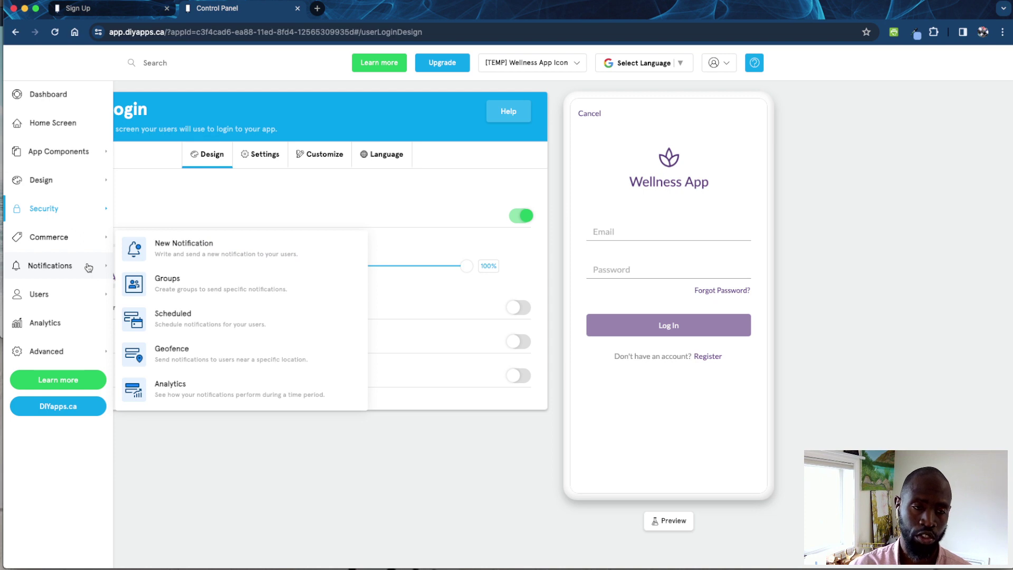
pyautogui.moveTo(66, 295)
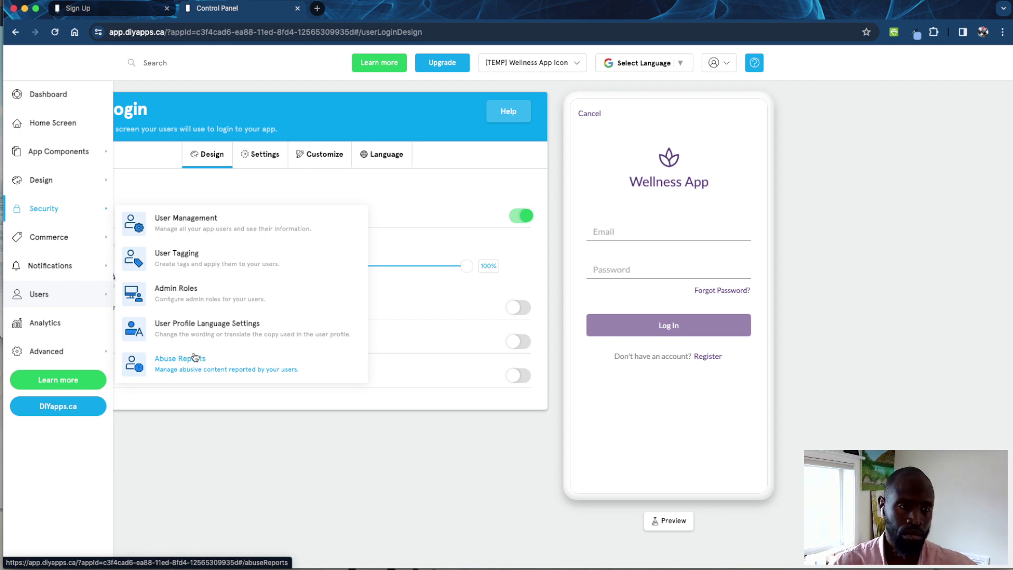
# - Open the App Analytics page and review its total downloads and total users sections
pyautogui.click(64, 323)
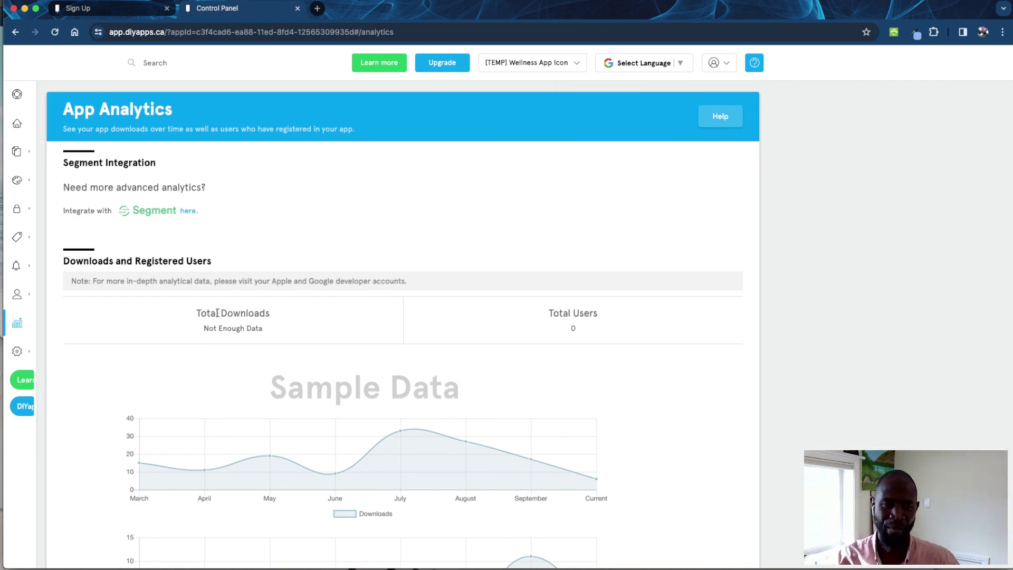
pyautogui.moveTo(207, 314); pyautogui.dragTo(255, 313)
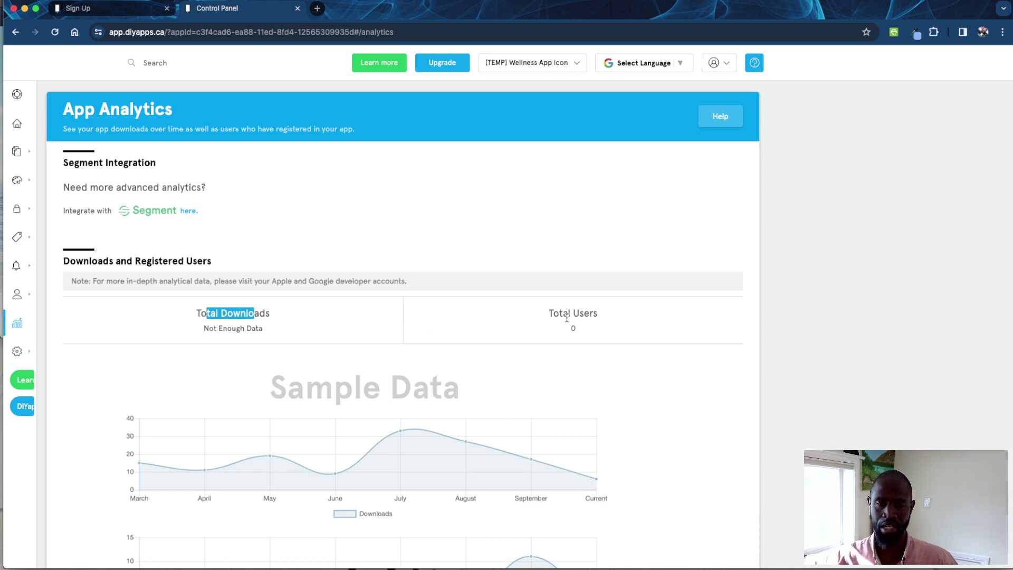
# - Look over the options offered under Users and Advanced, and return to the Home Screen editor
pyautogui.moveTo(21, 306)
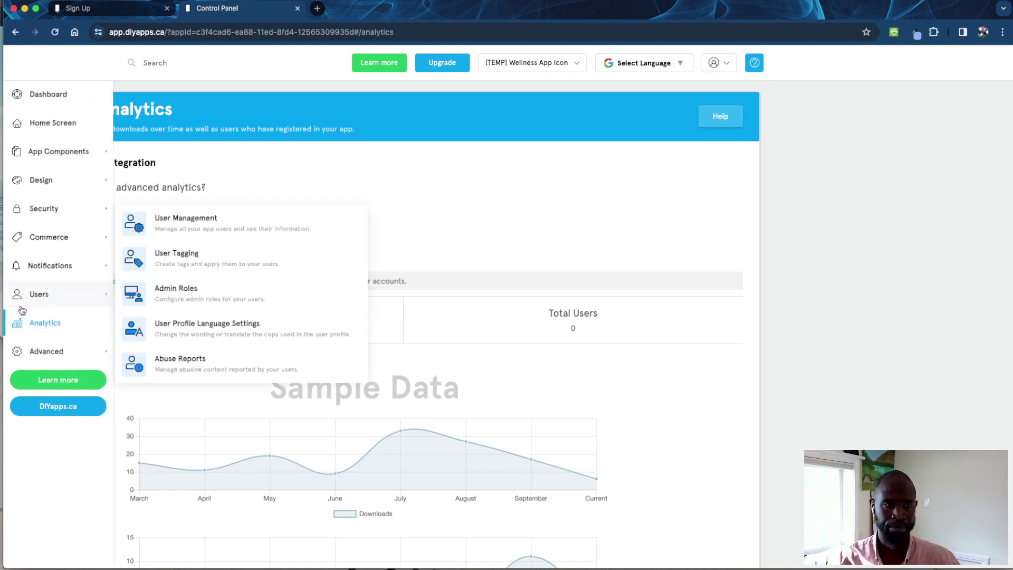
pyautogui.moveTo(43, 351)
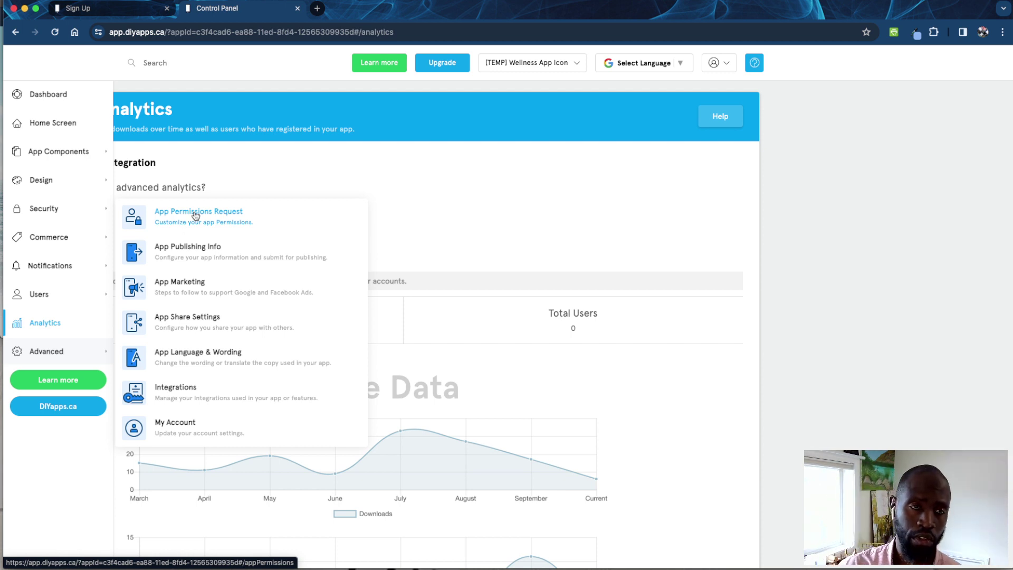
pyautogui.click(32, 129)
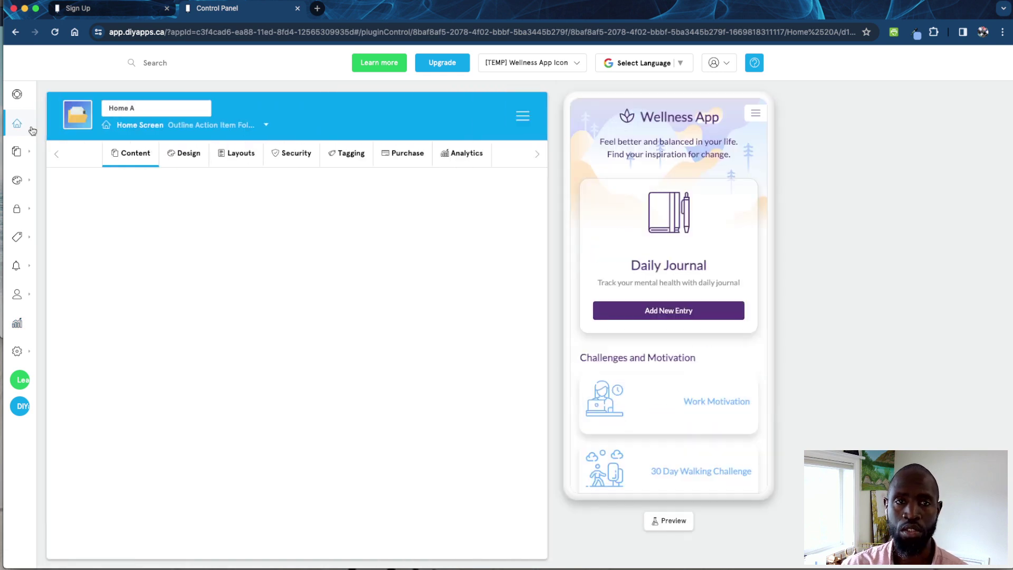